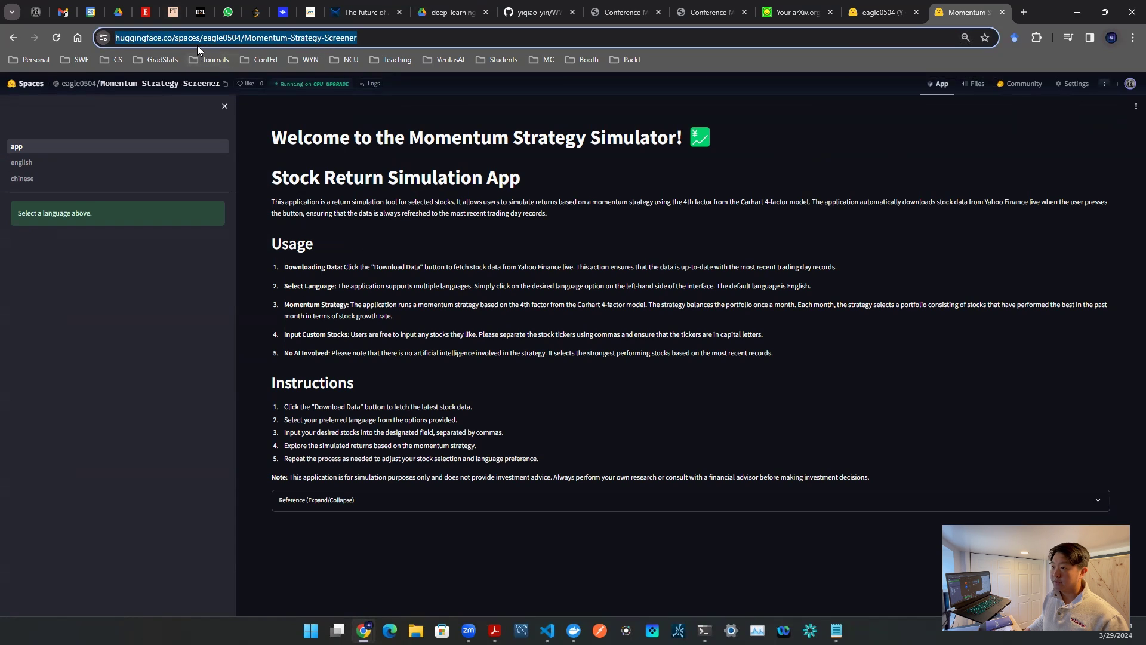
Step: Expand the factor-model reference notes and highlight the Carhart citation and its year
{"action": "left_click", "coordinate": [462, 168]}
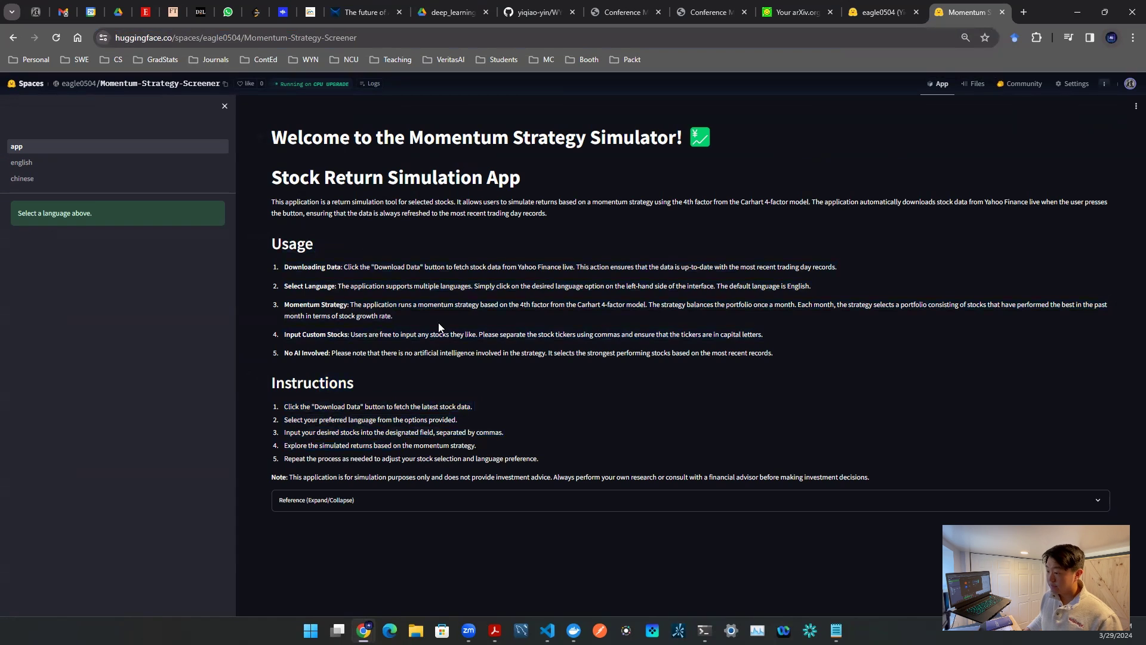
{"action": "left_click", "coordinate": [322, 501]}
{"action": "scroll", "coordinate": [346, 390], "scroll_direction": "down", "scroll_amount": 1}
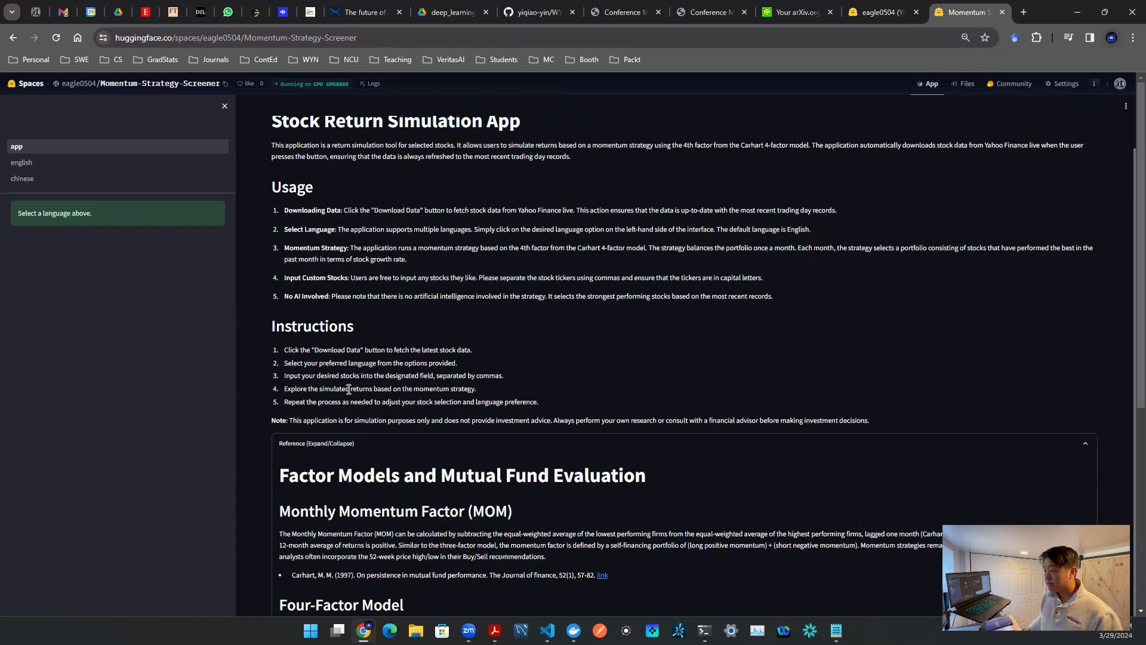
{"action": "scroll", "coordinate": [520, 380], "scroll_direction": "down", "scroll_amount": 5}
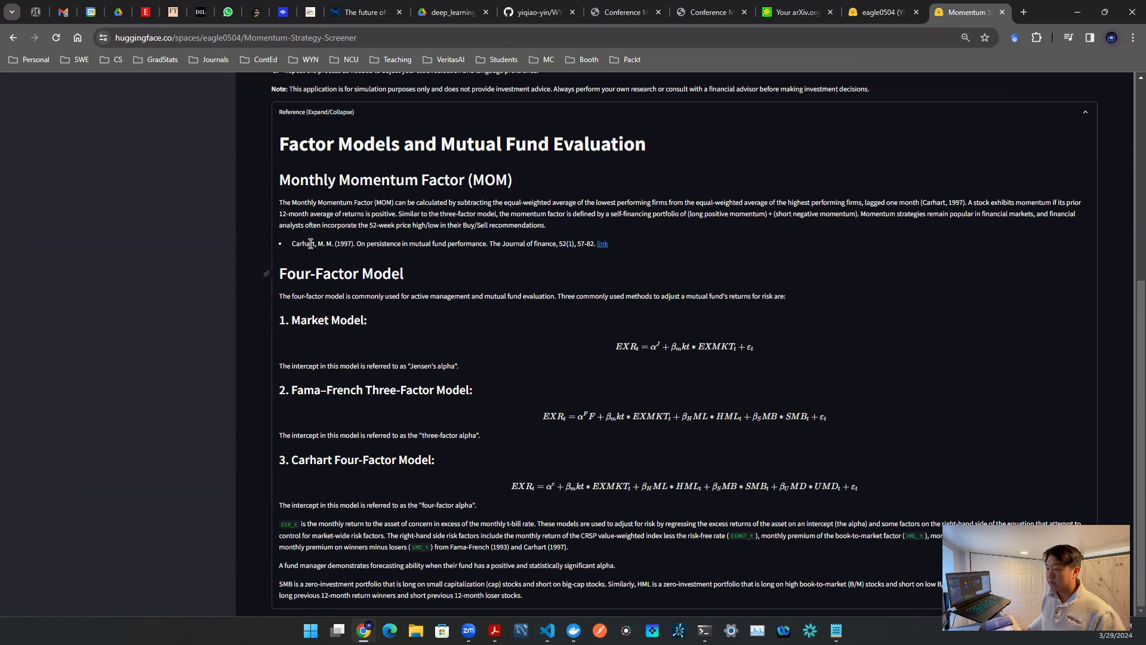
{"action": "left_click_drag", "start_coordinate": [302, 244], "coordinate": [590, 242]}
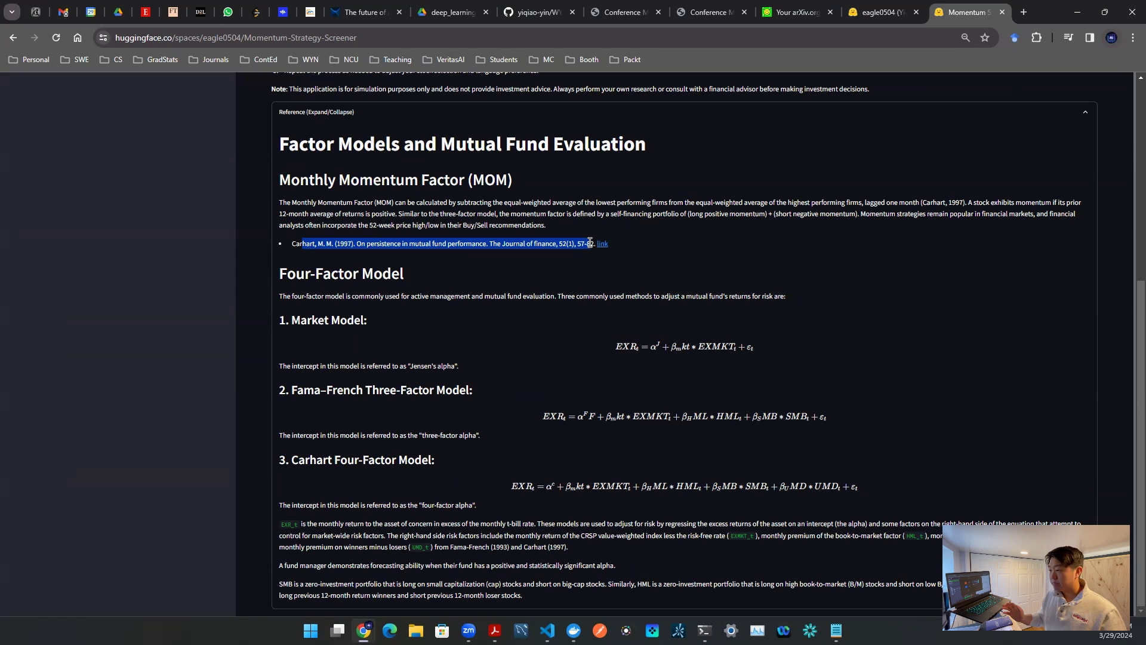
{"action": "left_click_drag", "start_coordinate": [335, 243], "coordinate": [376, 243]}
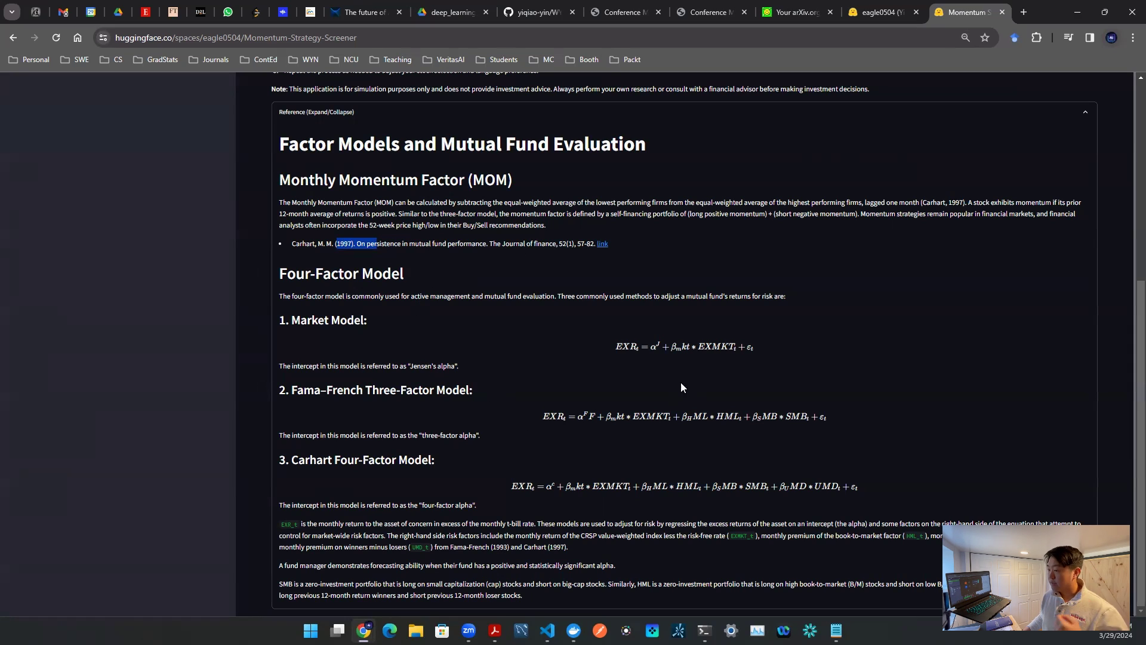
Step: Highlight the Fama–French three-factor equation, zoom the page in twice, and return to the top
{"action": "left_click_drag", "start_coordinate": [543, 416], "coordinate": [760, 418]}
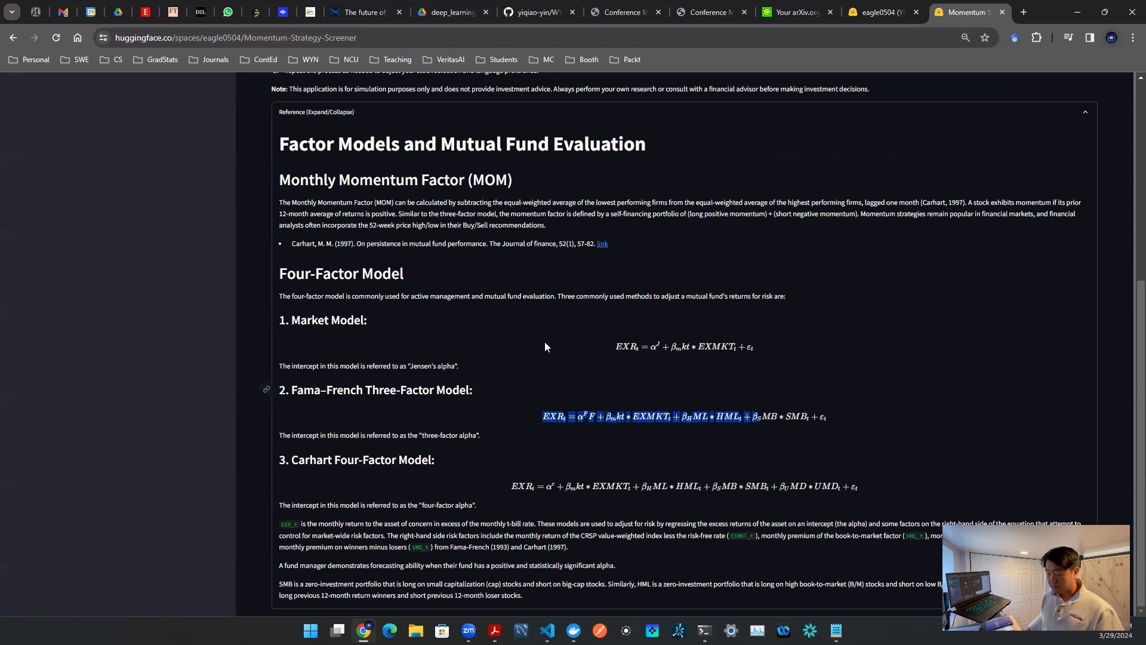
{"action": "key", "text": "ctrl+plus"}
{"action": "key", "text": "ctrl+plus"}
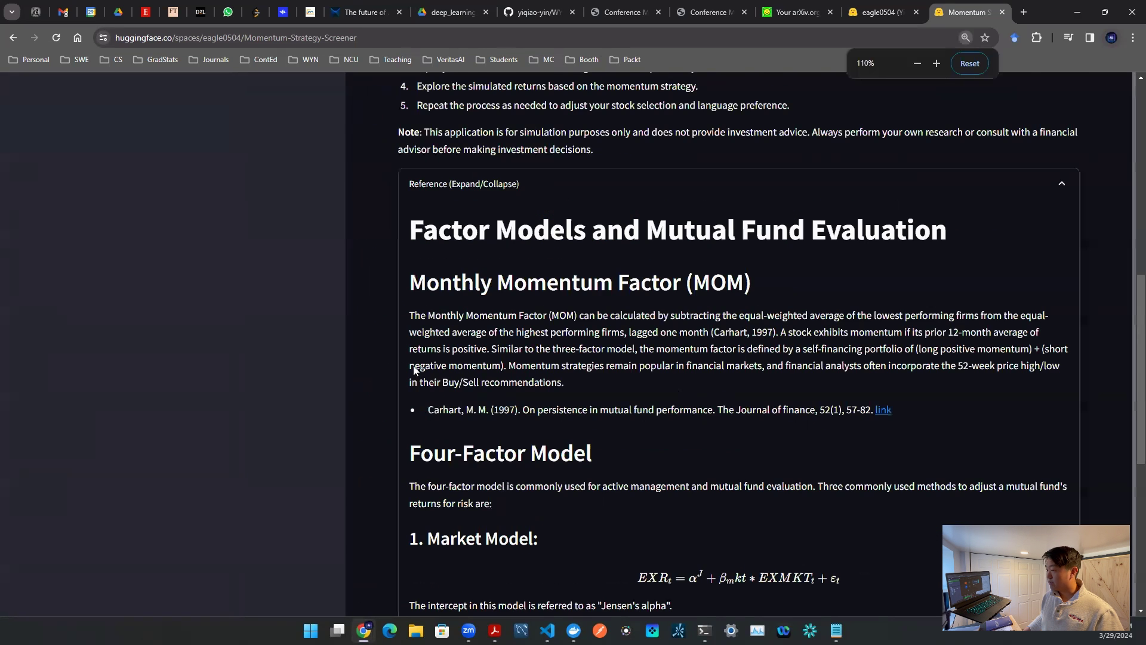
{"action": "scroll", "coordinate": [415, 366], "scroll_direction": "down", "scroll_amount": 5}
{"action": "key", "text": "ctrl+plus"}
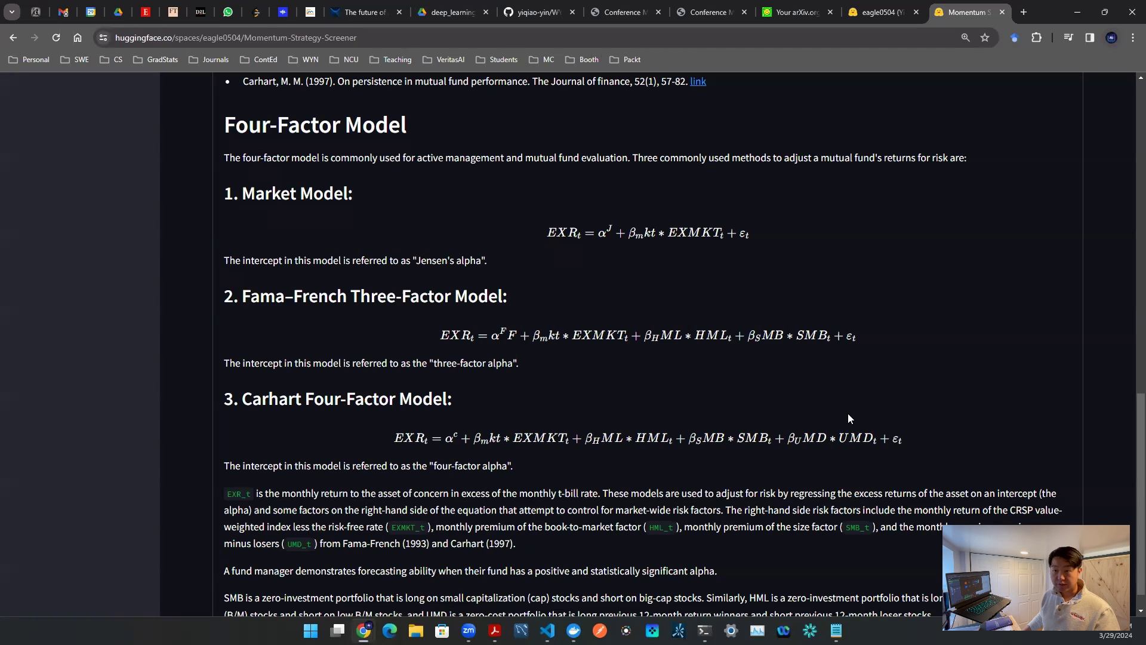
{"action": "scroll", "coordinate": [845, 418], "scroll_direction": "up", "scroll_amount": 15}
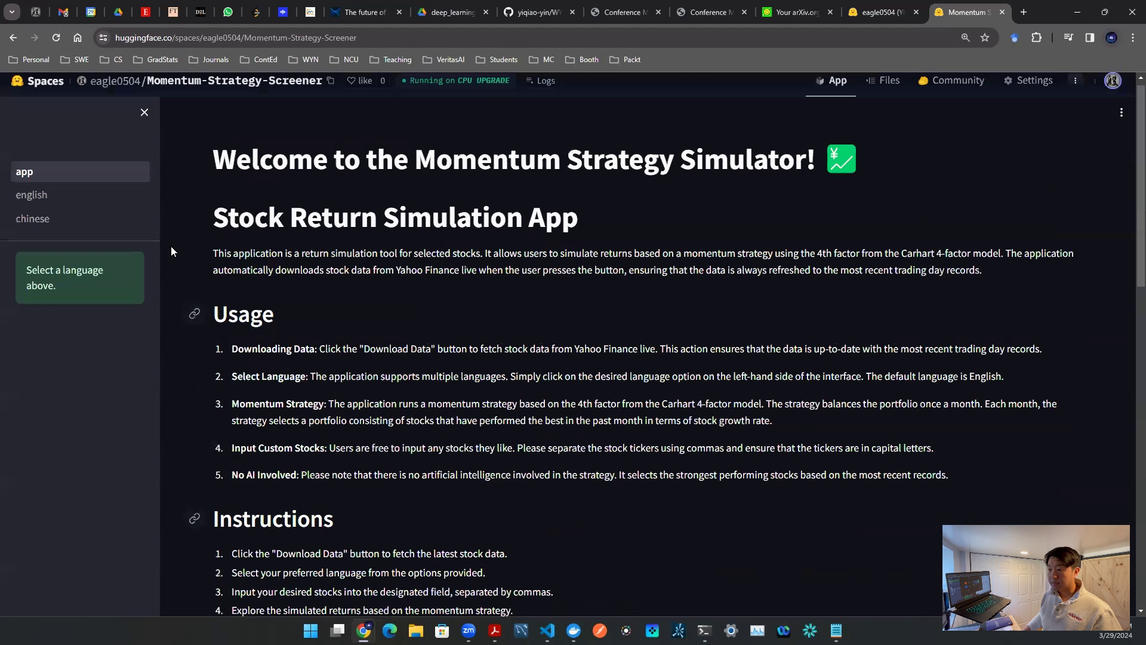
Step: Switch the app language to English, then Chinese, then back to English
{"action": "left_click", "coordinate": [76, 195]}
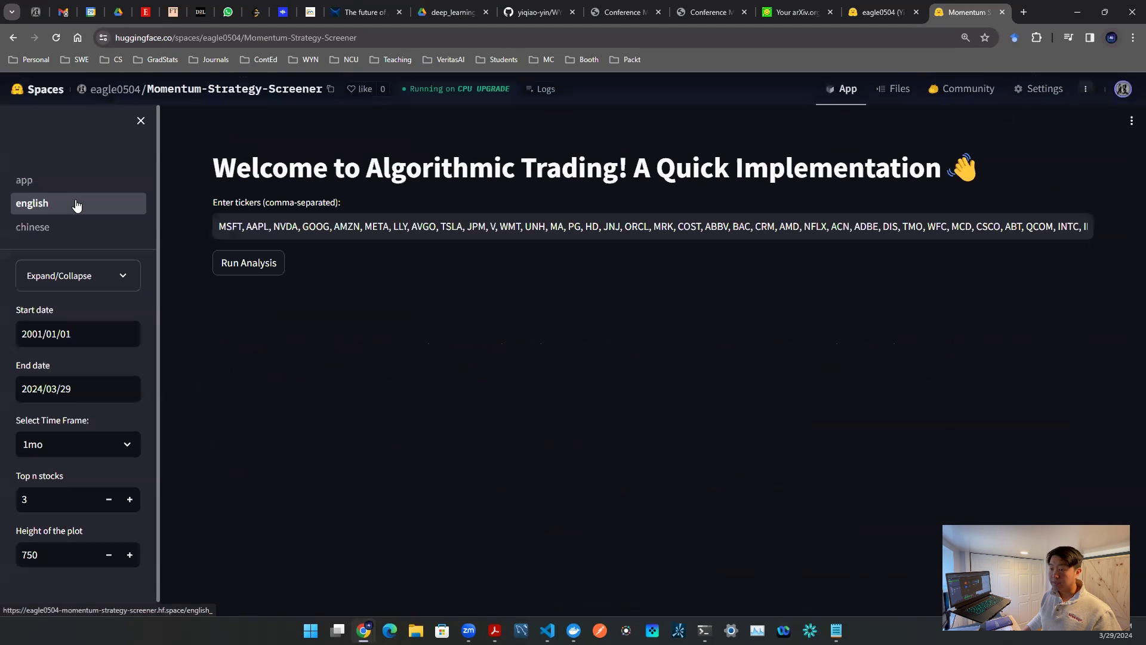
{"action": "left_click", "coordinate": [67, 236]}
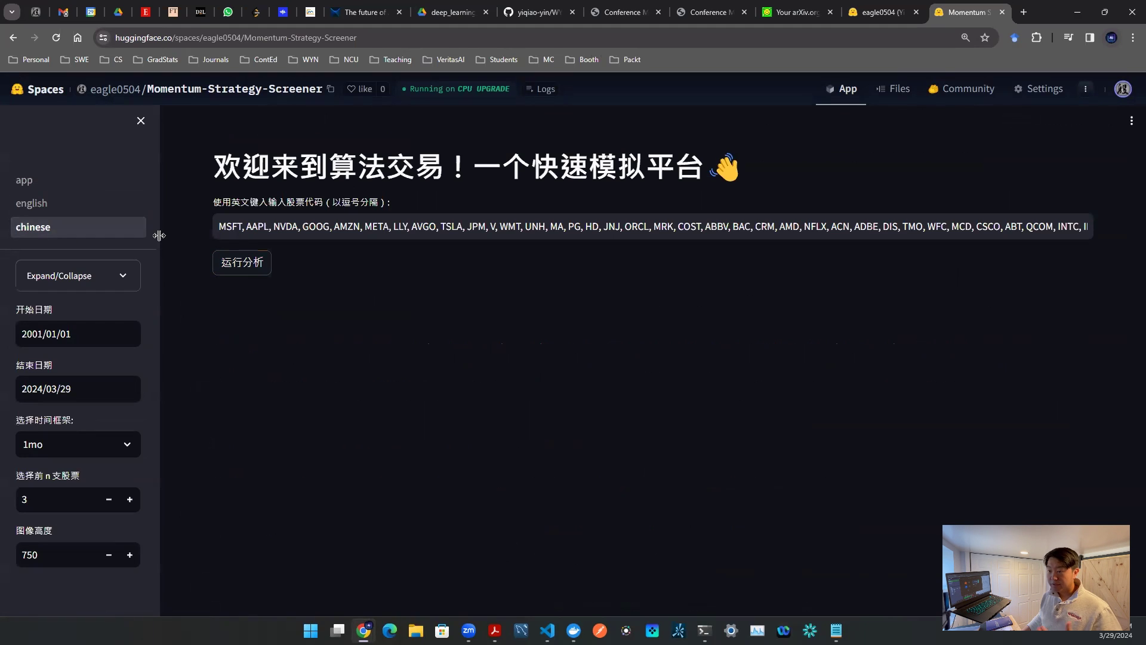
{"action": "left_click", "coordinate": [93, 211]}
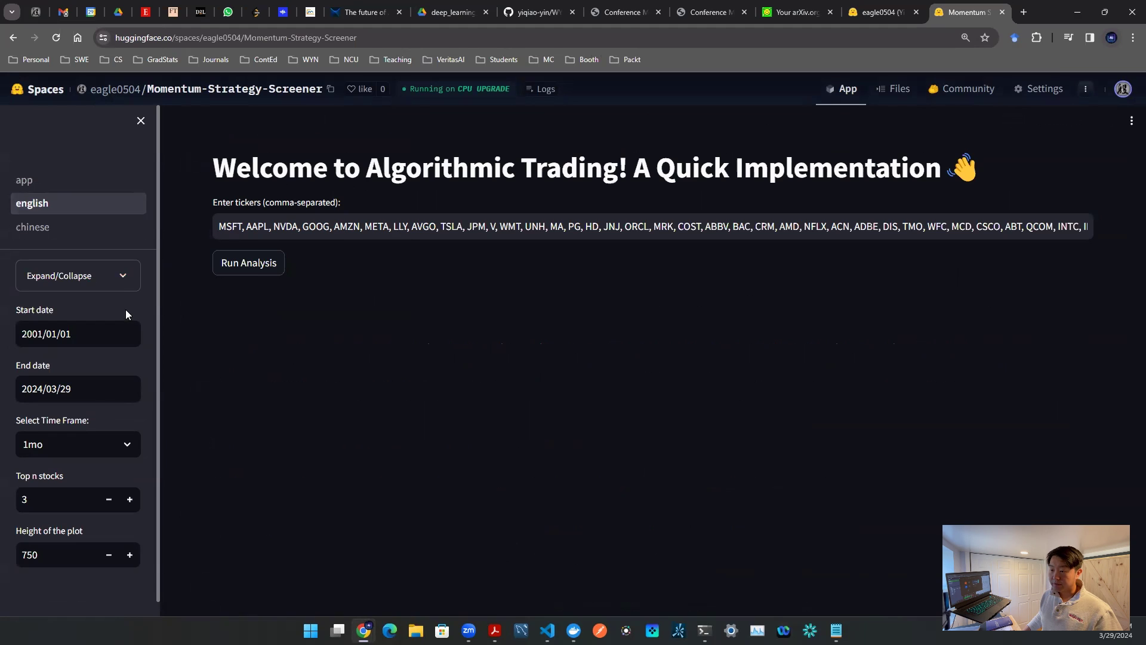
{"action": "left_click", "coordinate": [119, 279]}
{"action": "left_click", "coordinate": [119, 281]}
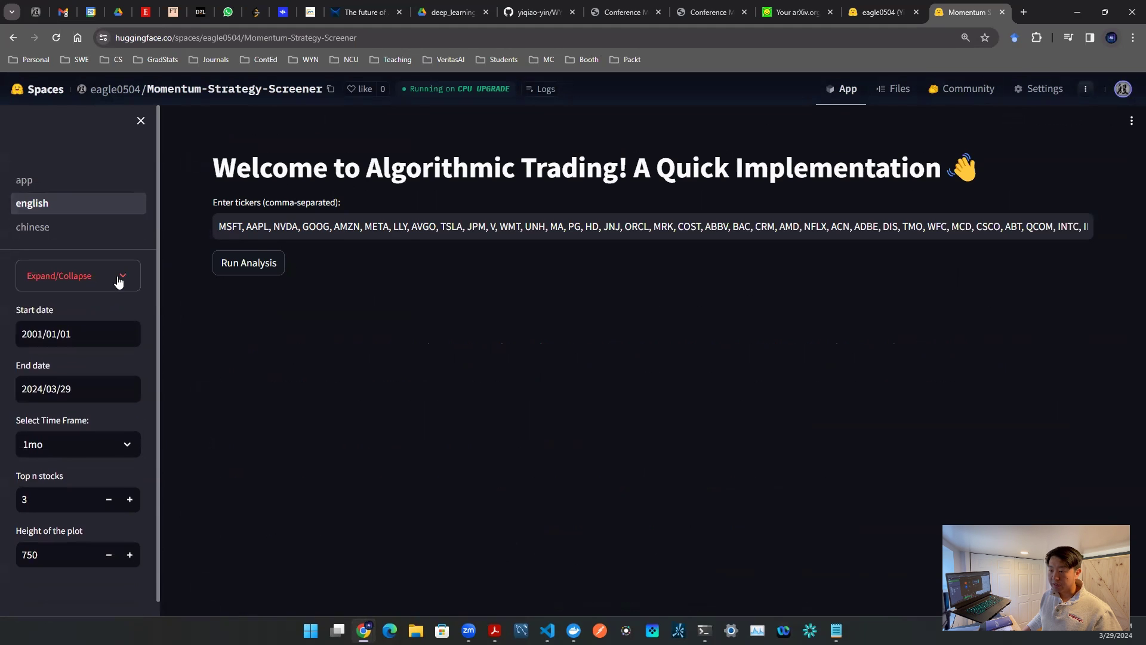
{"action": "left_click", "coordinate": [119, 279]}
{"action": "left_click", "coordinate": [117, 283]}
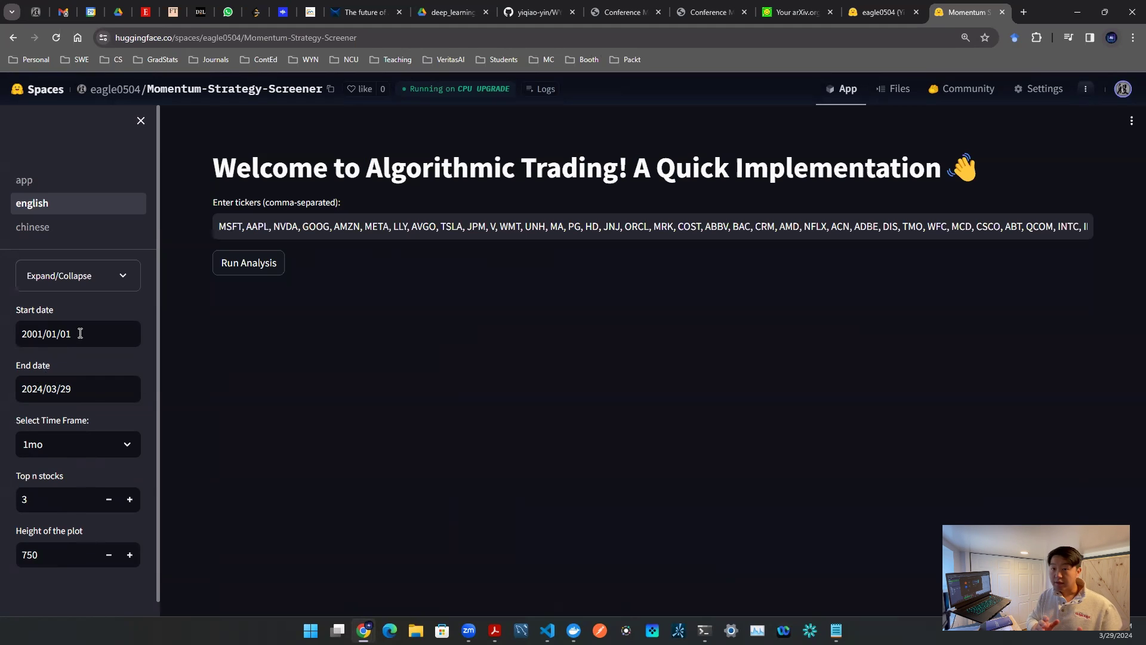
{"action": "left_click_drag", "start_coordinate": [363, 226], "coordinate": [773, 221]}
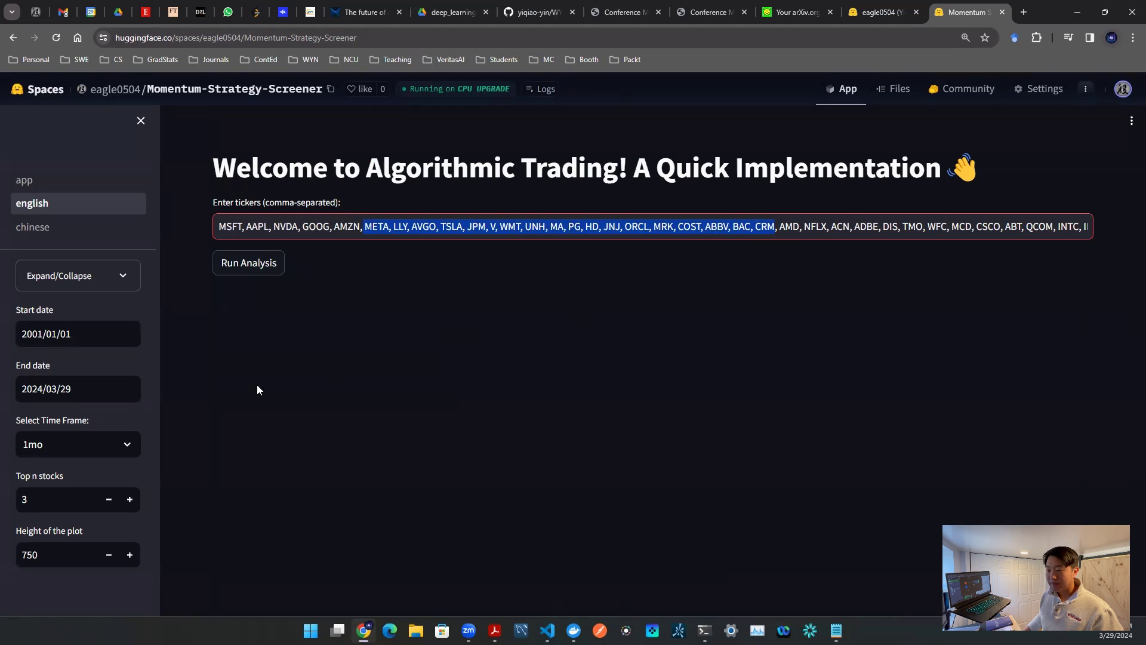
Step: Check the end-date calendar, highlight the tickers from GOOG, and list the 1mo/3mo time frames
{"action": "left_click", "coordinate": [83, 389]}
{"action": "left_click", "coordinate": [184, 393]}
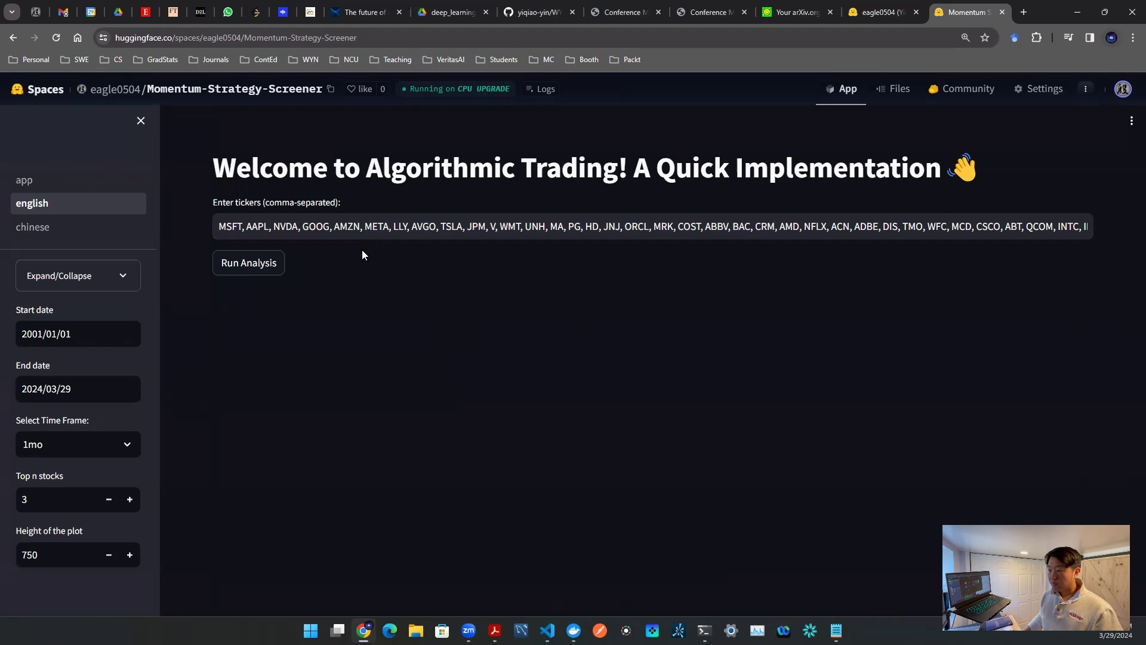
{"action": "left_click_drag", "start_coordinate": [302, 225], "coordinate": [741, 237]}
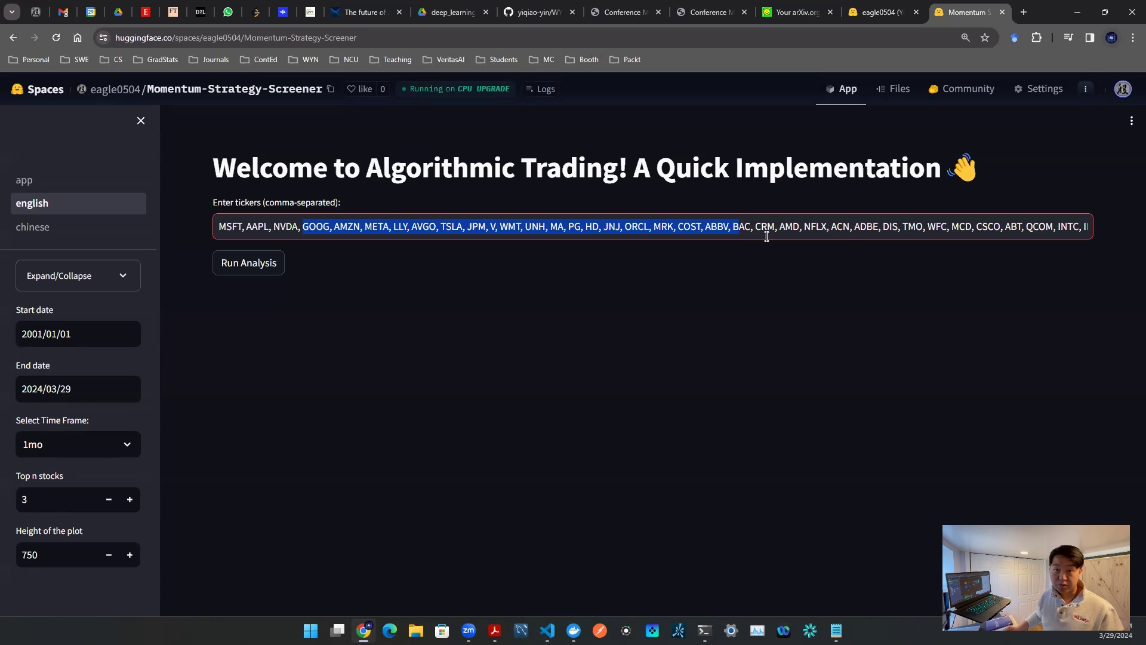
{"action": "left_click_drag", "start_coordinate": [41, 420], "coordinate": [97, 426]}
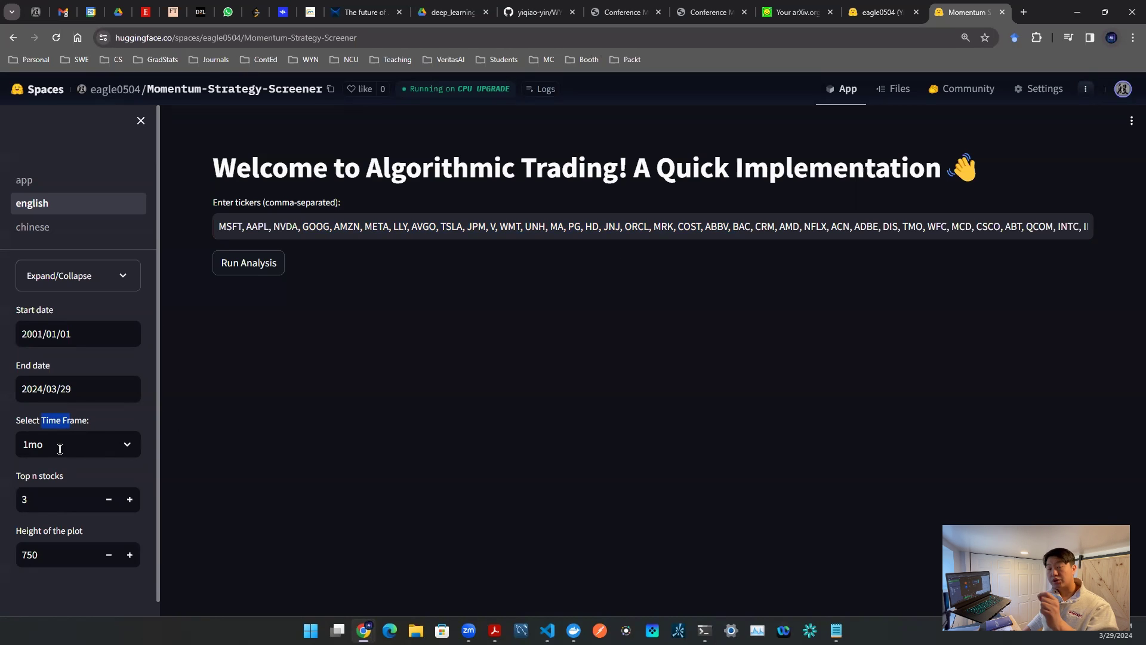
{"action": "left_click", "coordinate": [113, 443]}
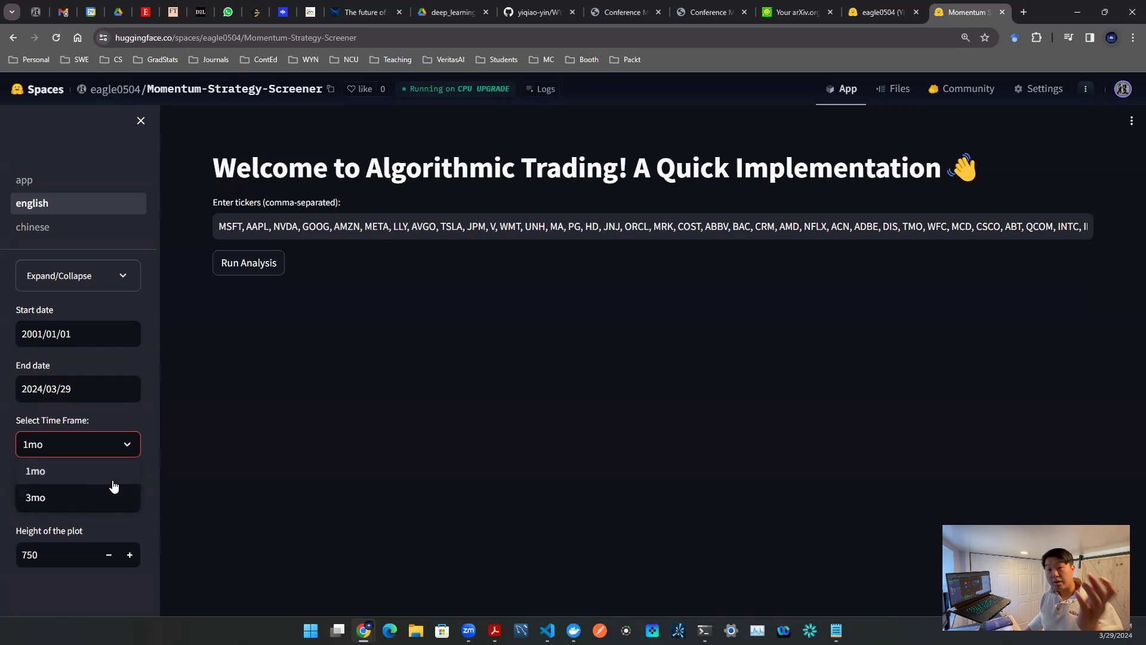
Step: Keep the 1mo time frame, then select and deselect the ticker list text
{"action": "left_click", "coordinate": [245, 441]}
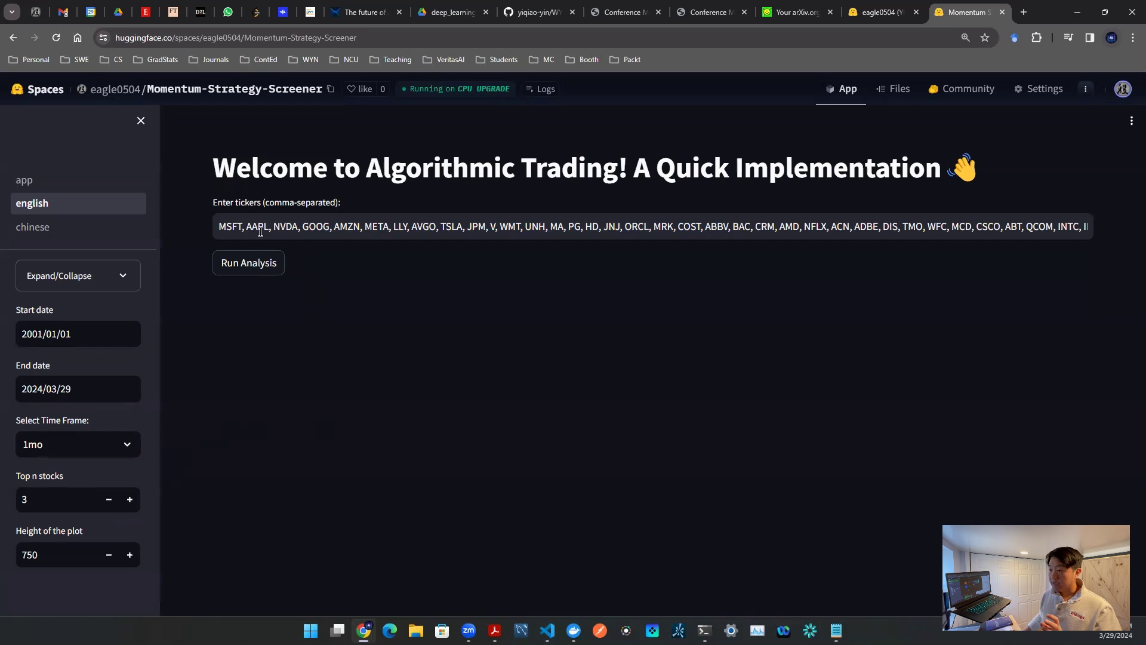
{"action": "left_click_drag", "start_coordinate": [260, 231], "coordinate": [1114, 232]}
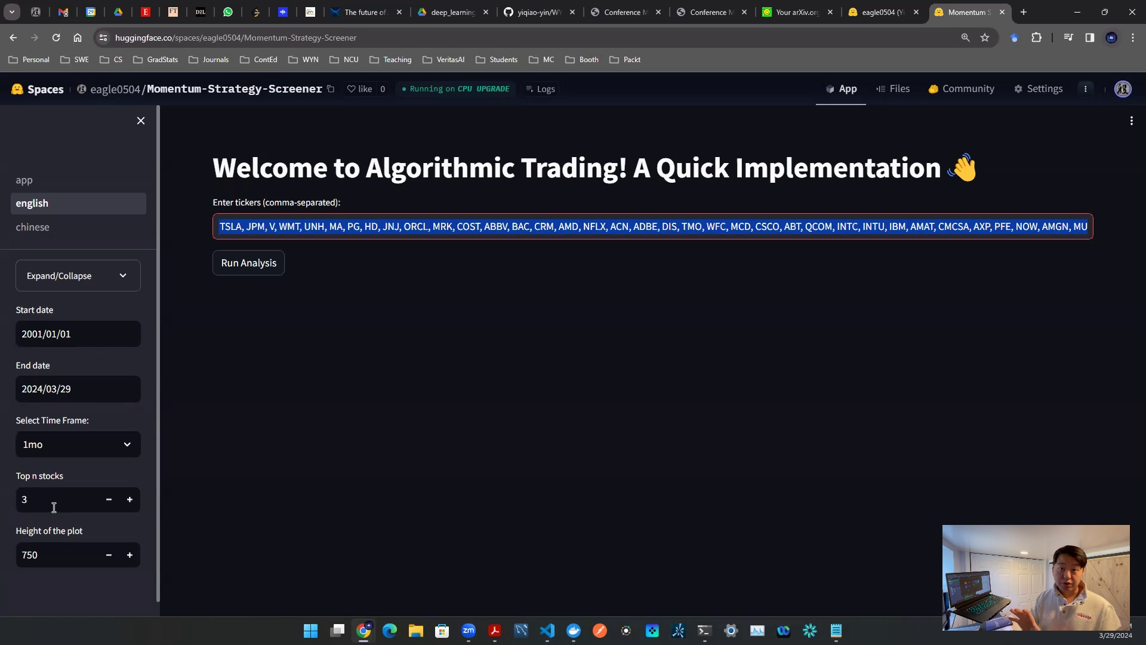
{"action": "left_click", "coordinate": [416, 283]}
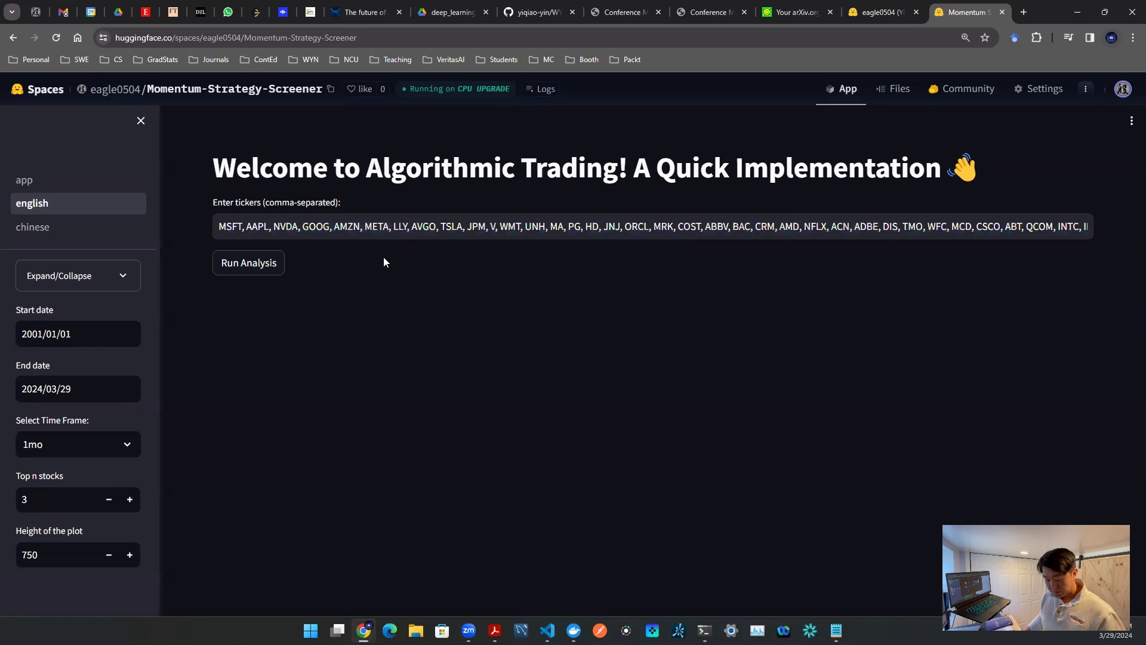
Step: Reset the page zoom, run the momentum analysis, and view the Sharpe results (0.364 vs 0.410)
{"action": "key", "text": "ctrl+minus"}
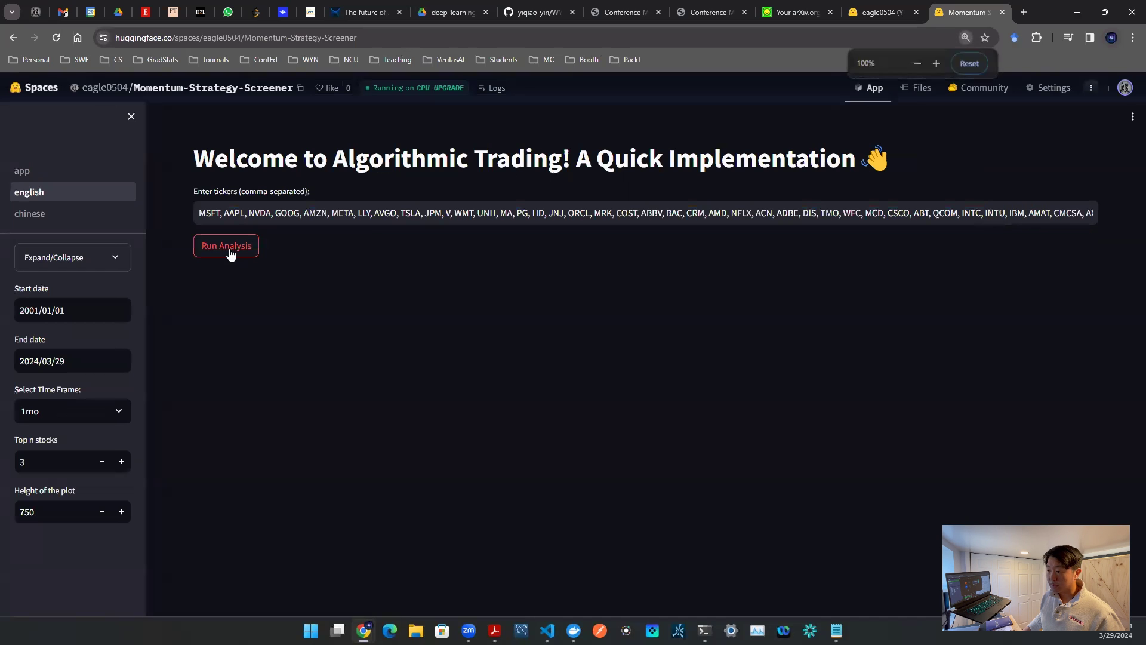
{"action": "left_click", "coordinate": [231, 253]}
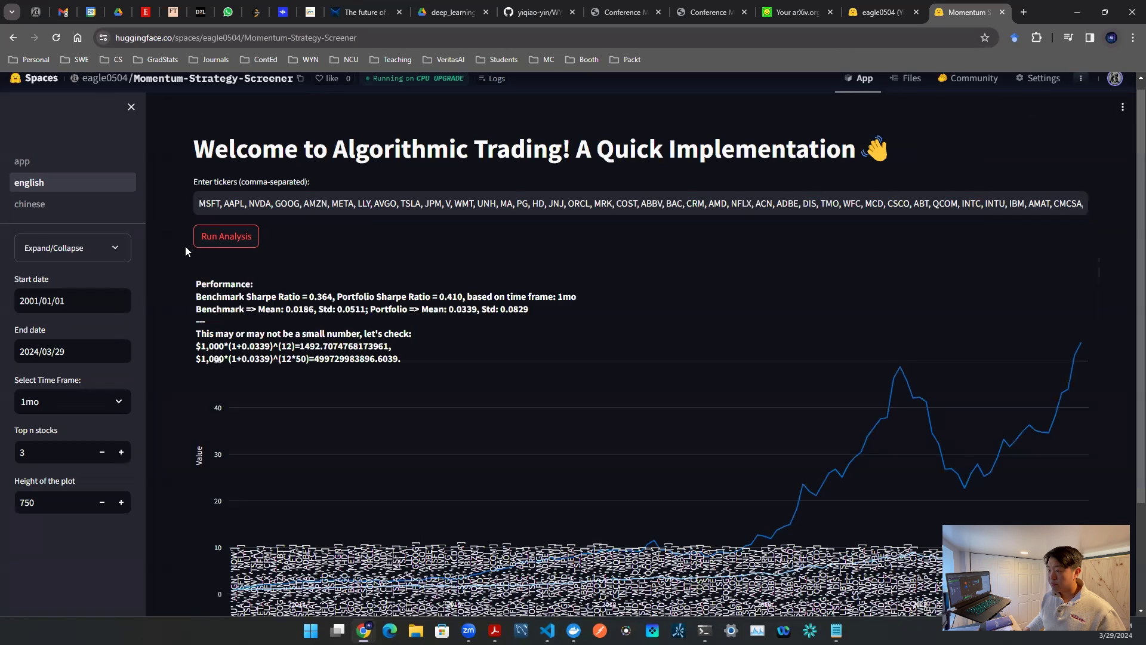
{"action": "scroll", "coordinate": [186, 251], "scroll_direction": "down", "scroll_amount": 2}
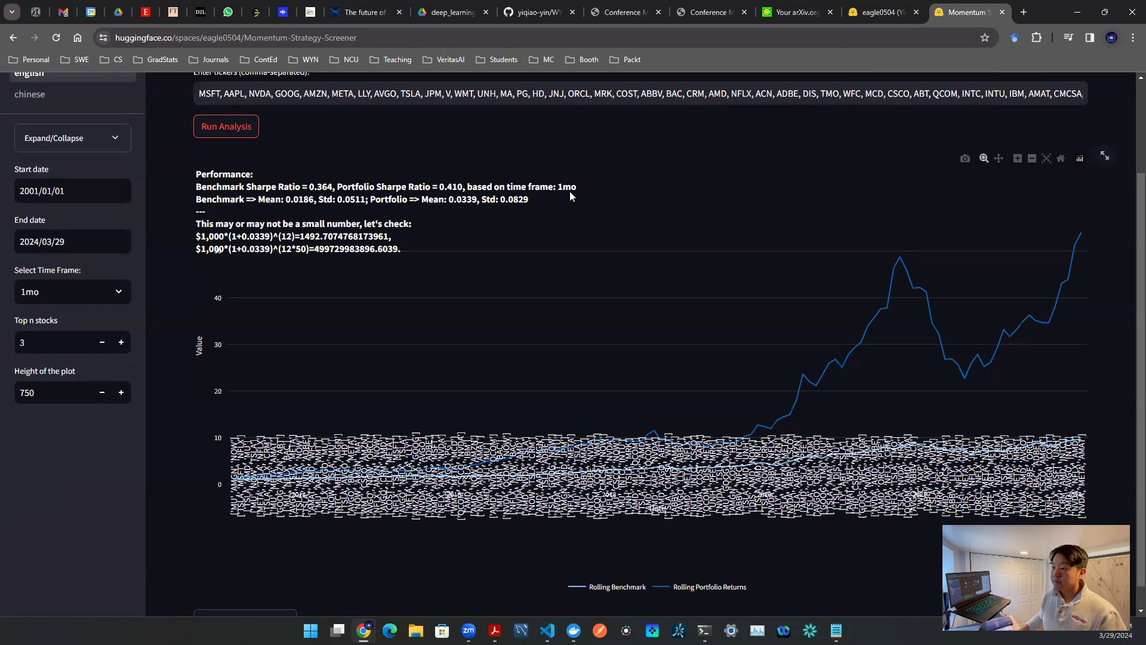
{"action": "left_click", "coordinate": [245, 205]}
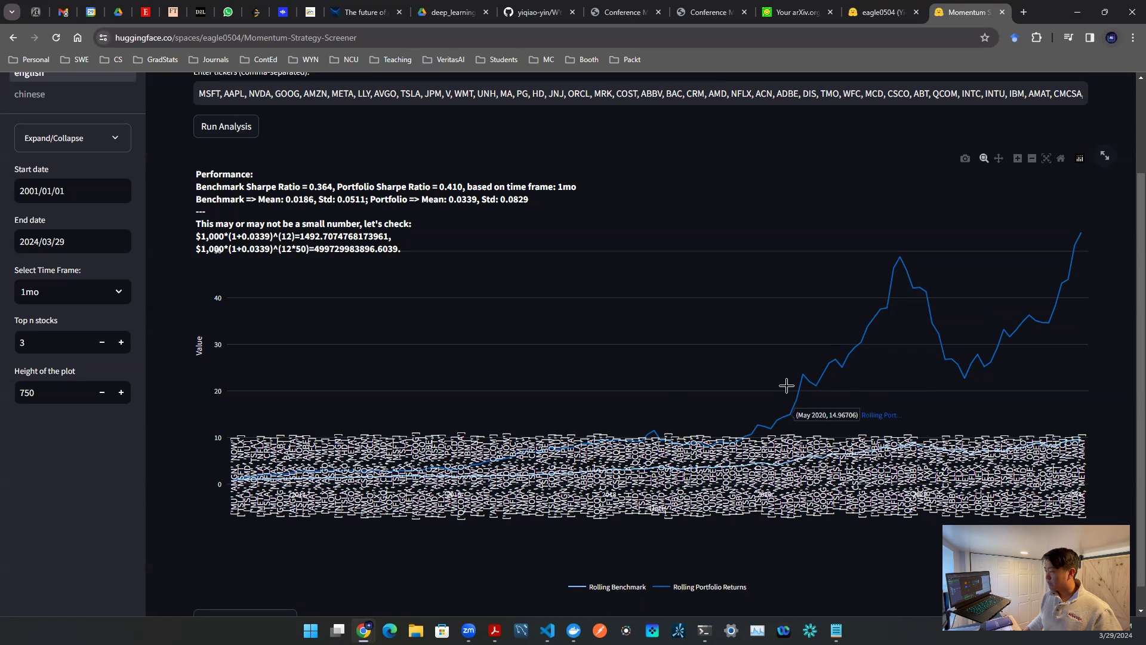
{"action": "left_click_drag", "start_coordinate": [785, 384], "coordinate": [881, 484]}
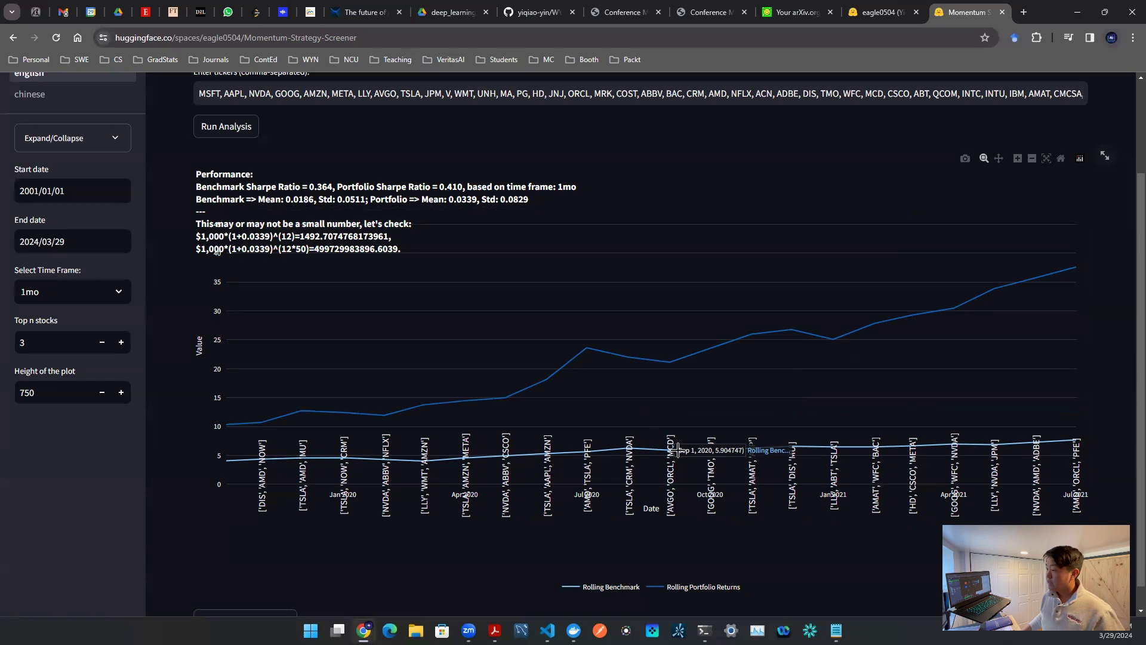
{"action": "double_click", "coordinate": [711, 340]}
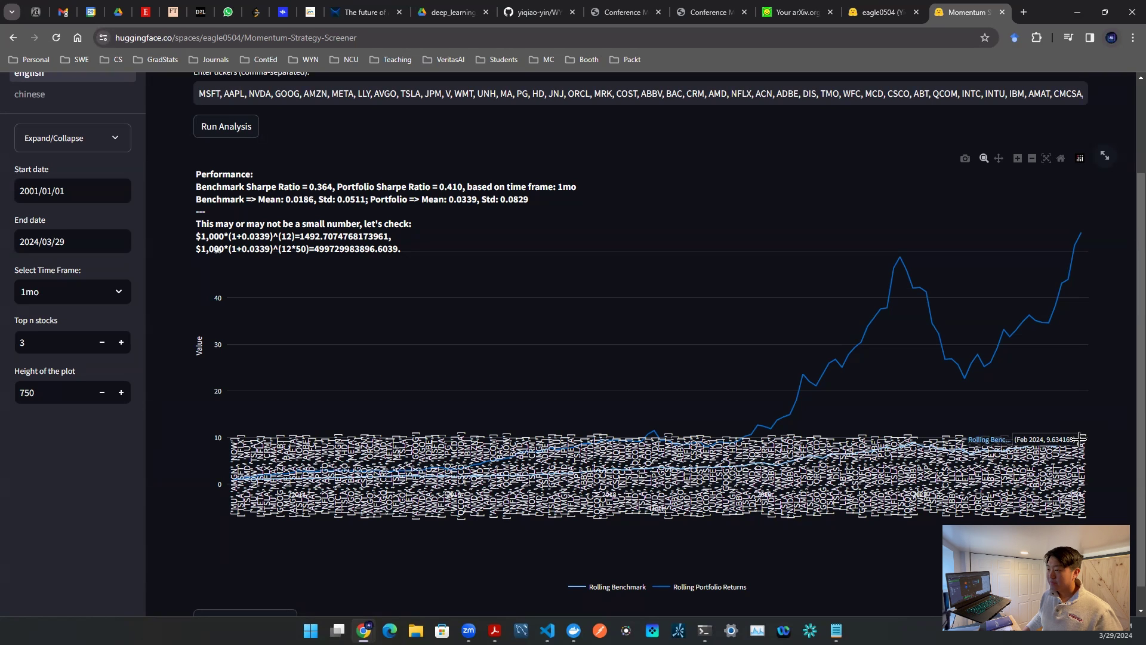
{"action": "scroll", "coordinate": [813, 330], "scroll_direction": "up", "scroll_amount": 2}
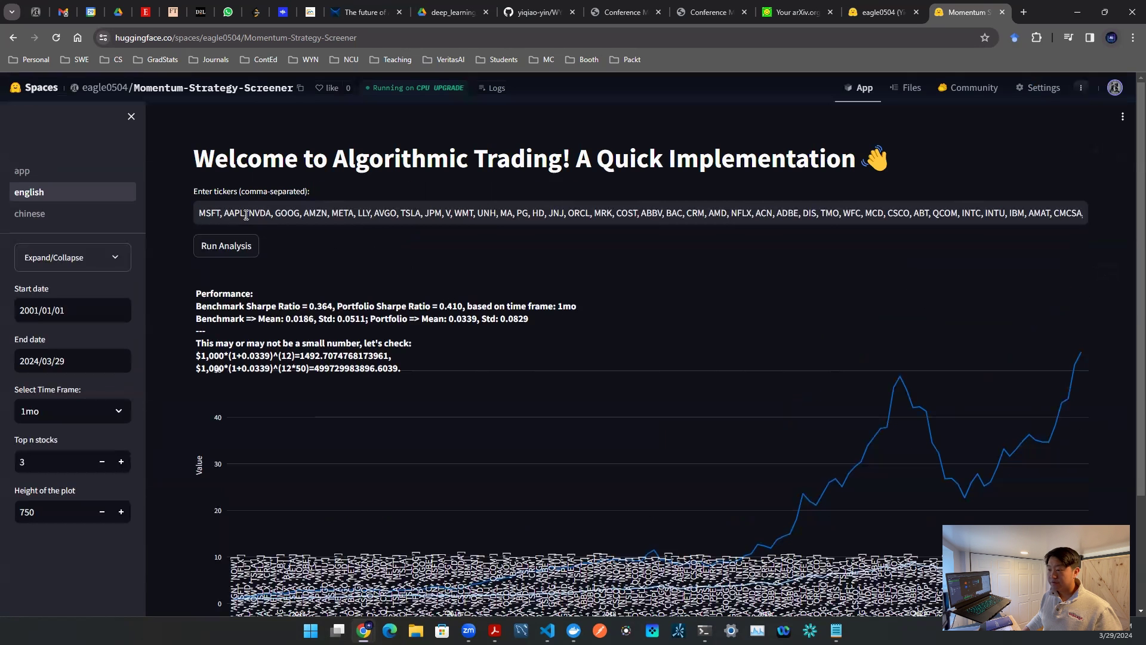
{"action": "left_click_drag", "start_coordinate": [206, 213], "coordinate": [877, 209]}
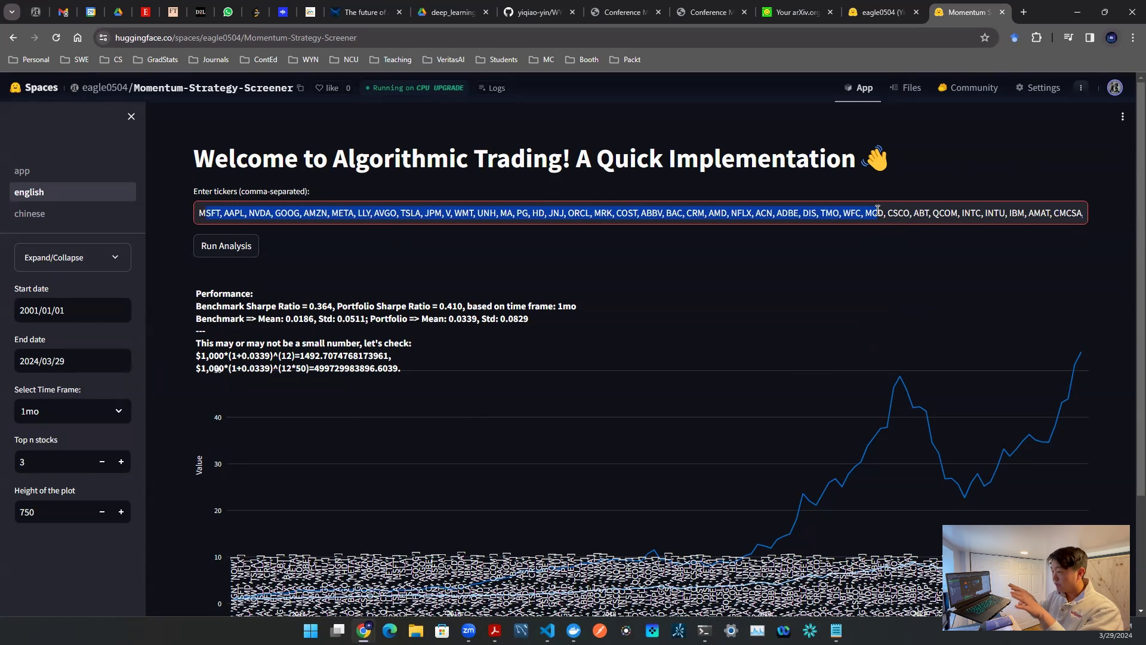
{"action": "scroll", "coordinate": [939, 414], "scroll_direction": "down", "scroll_amount": 2}
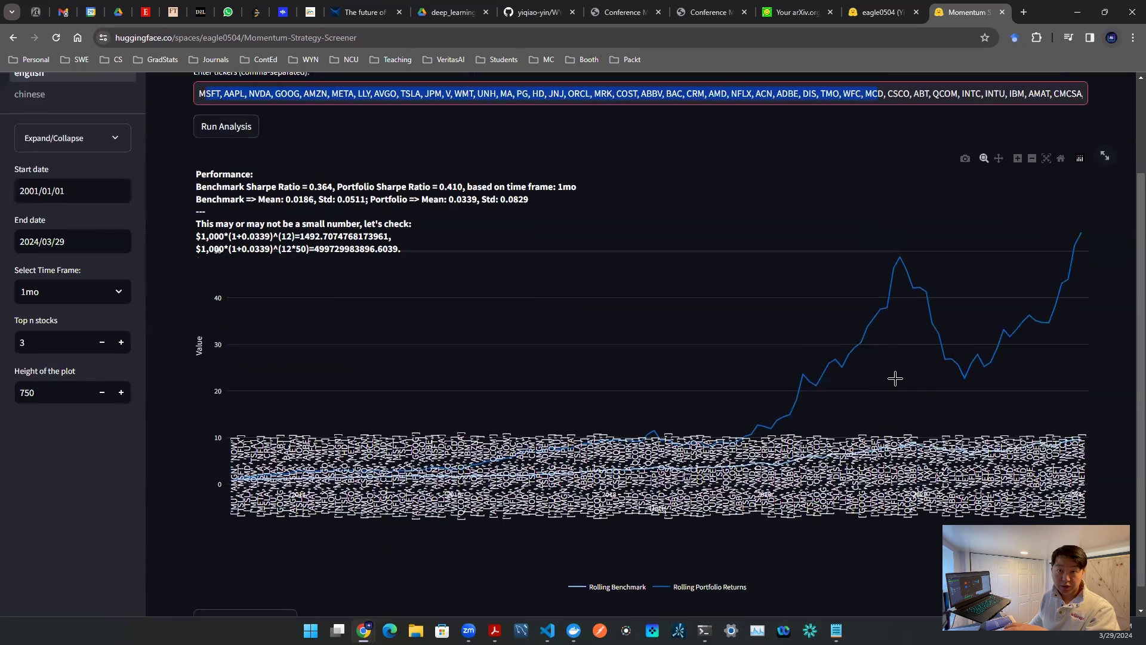
{"action": "scroll", "coordinate": [894, 378], "scroll_direction": "up", "scroll_amount": 2}
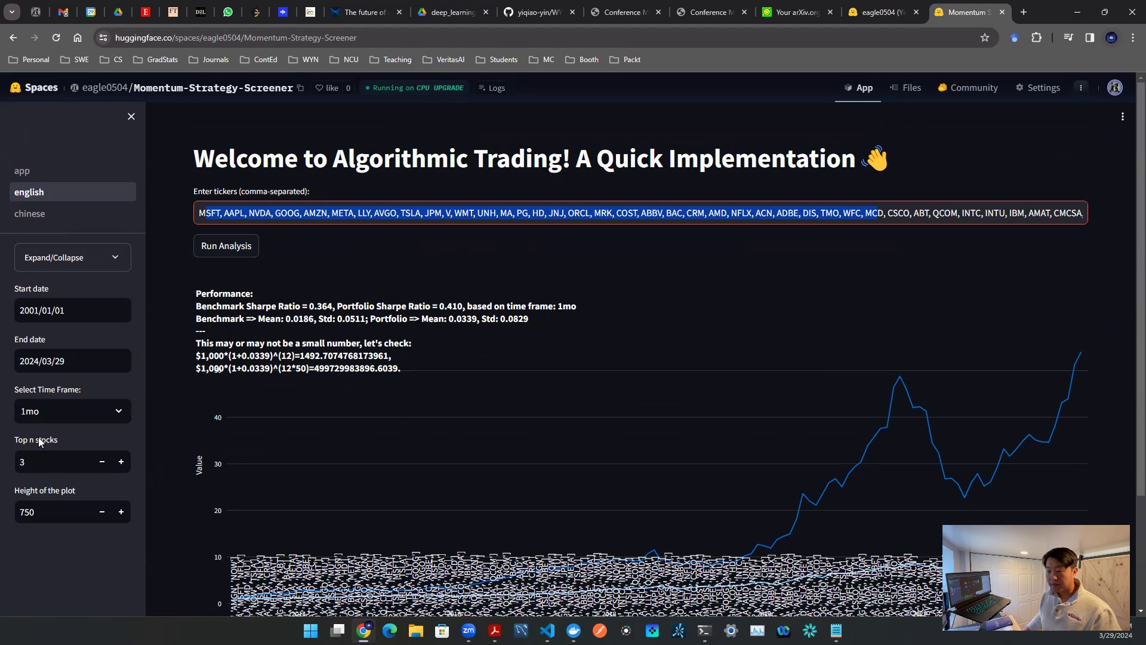
{"action": "left_click", "coordinate": [121, 462]}
{"action": "left_click", "coordinate": [121, 463]}
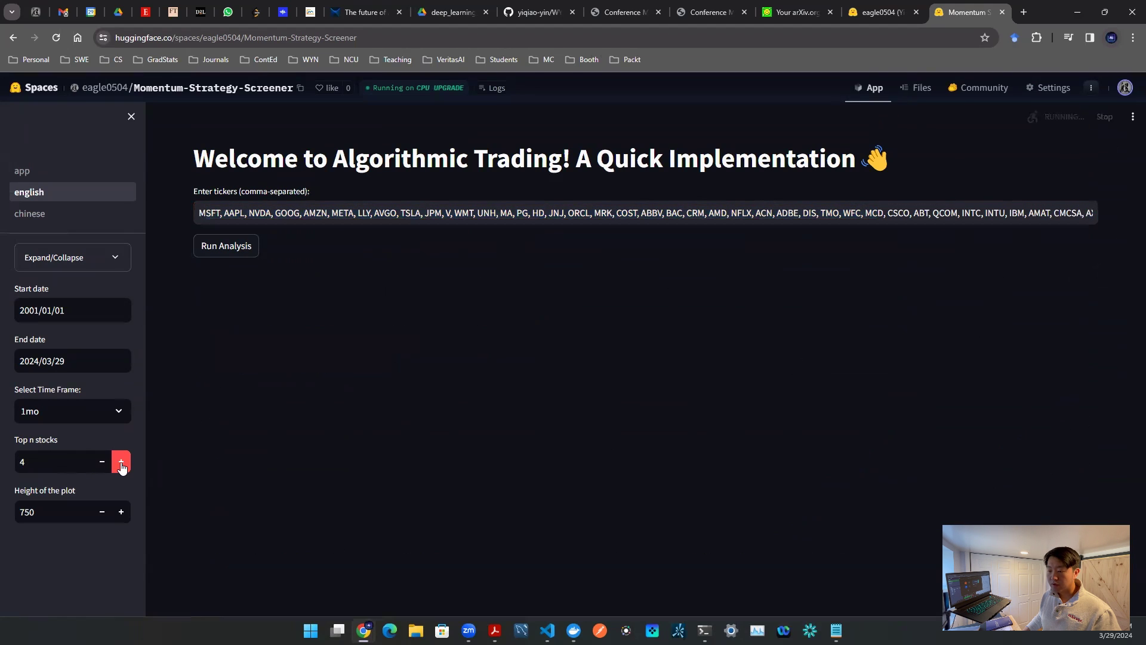
{"action": "left_click", "coordinate": [122, 465]}
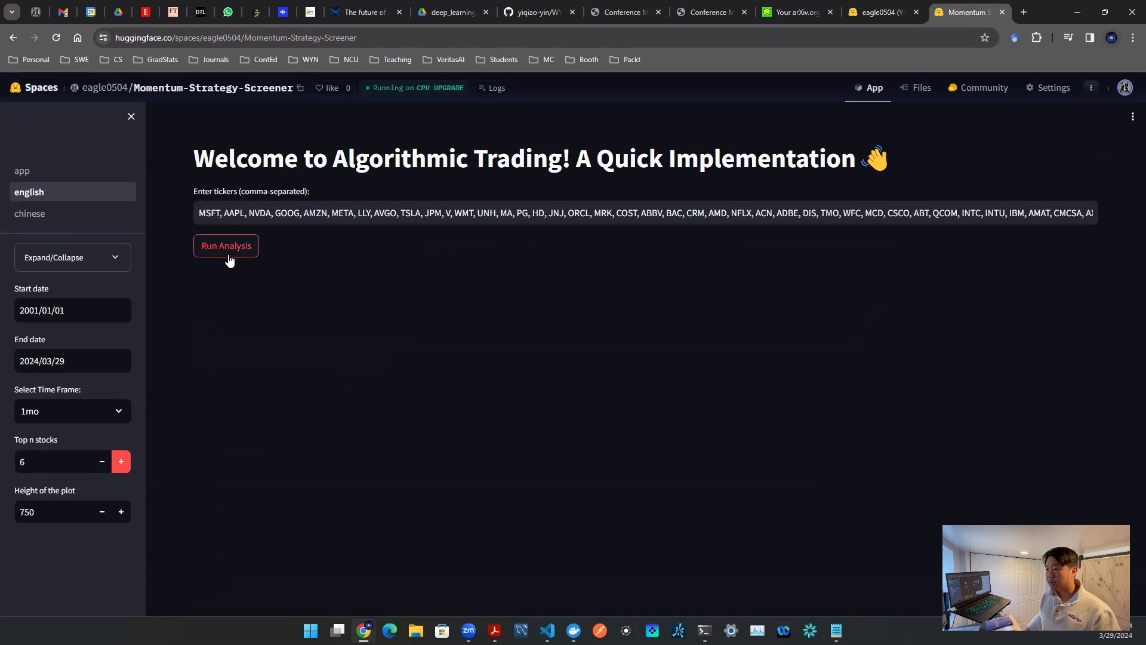
{"action": "left_click", "coordinate": [199, 254]}
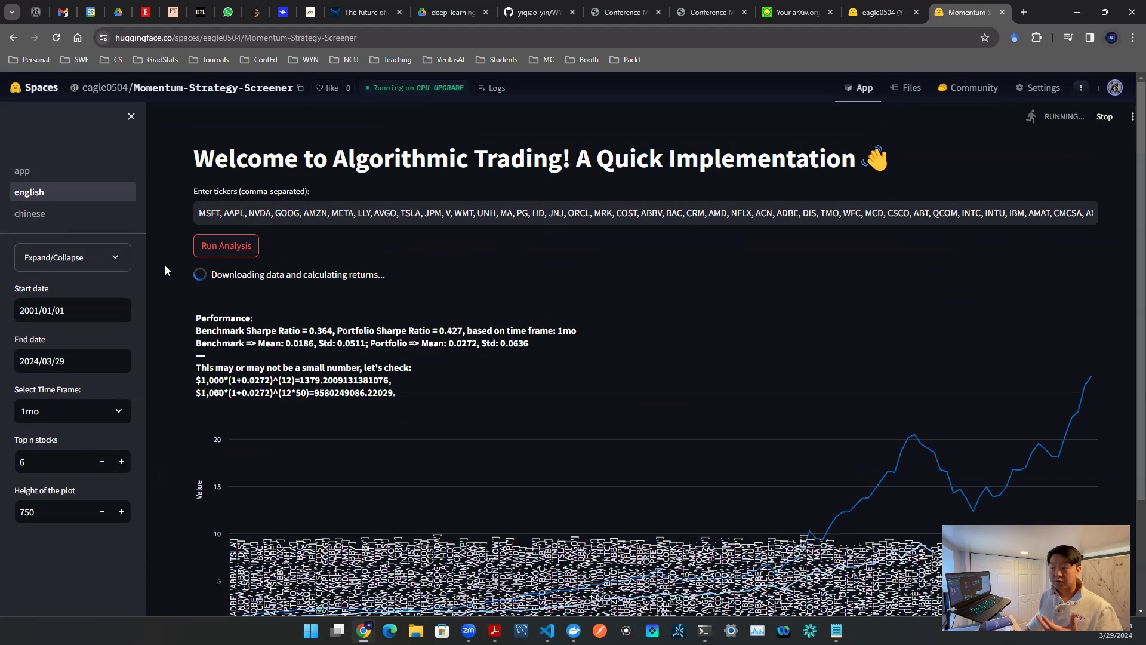
{"action": "scroll", "coordinate": [391, 196], "scroll_direction": "down", "scroll_amount": 2}
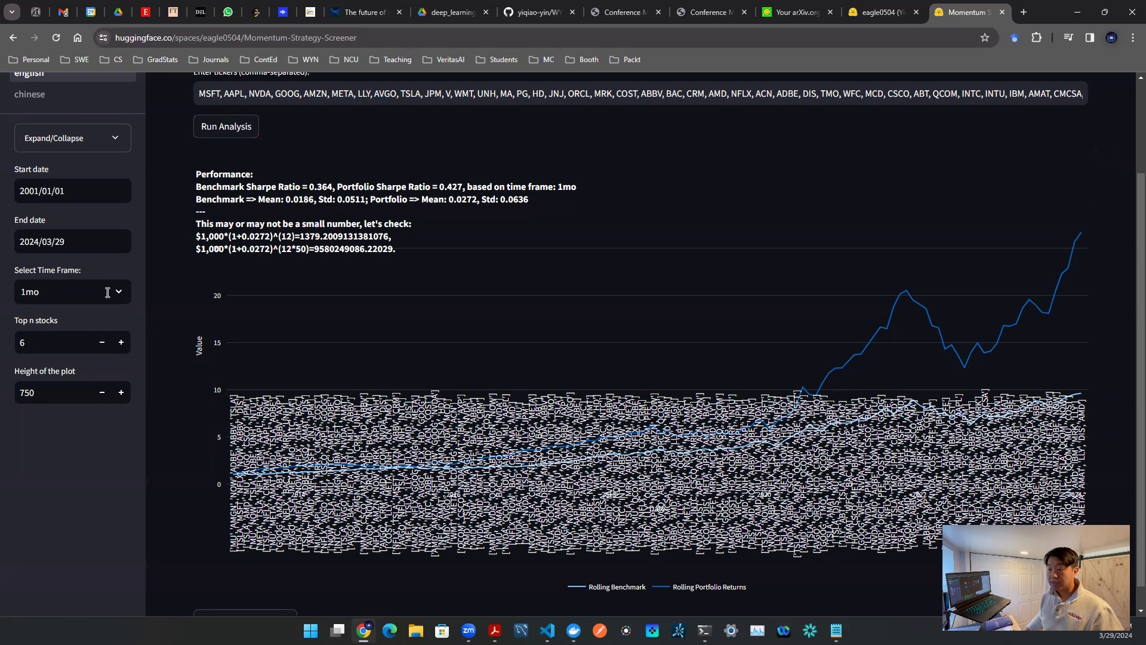
{"action": "left_click", "coordinate": [66, 292]}
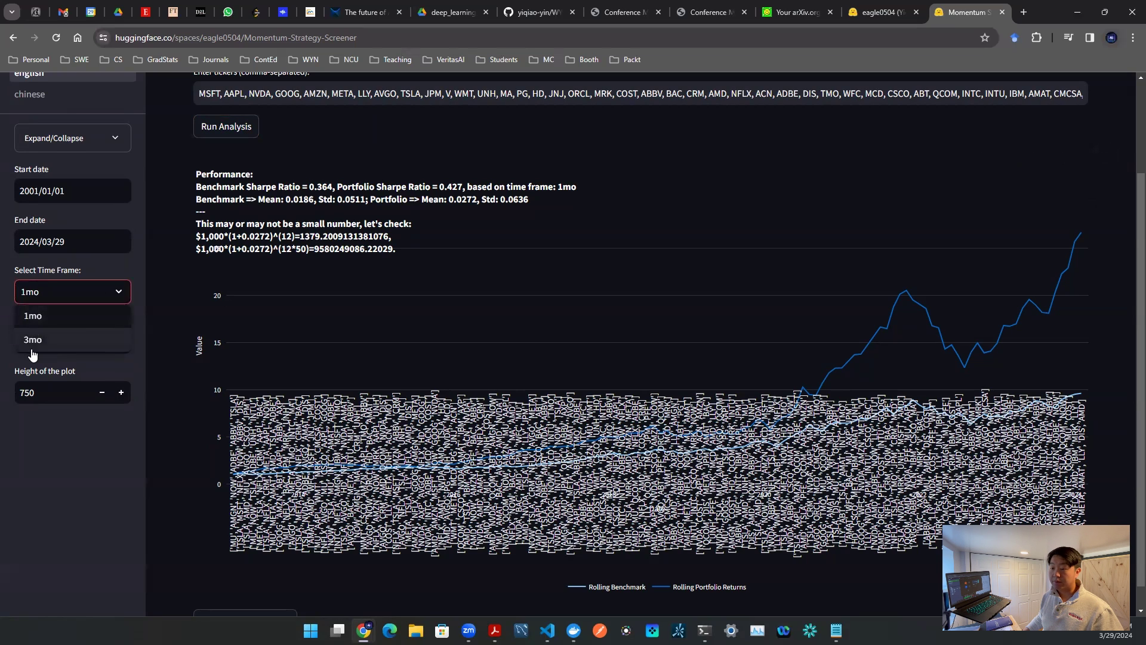
{"action": "left_click", "coordinate": [288, 233]}
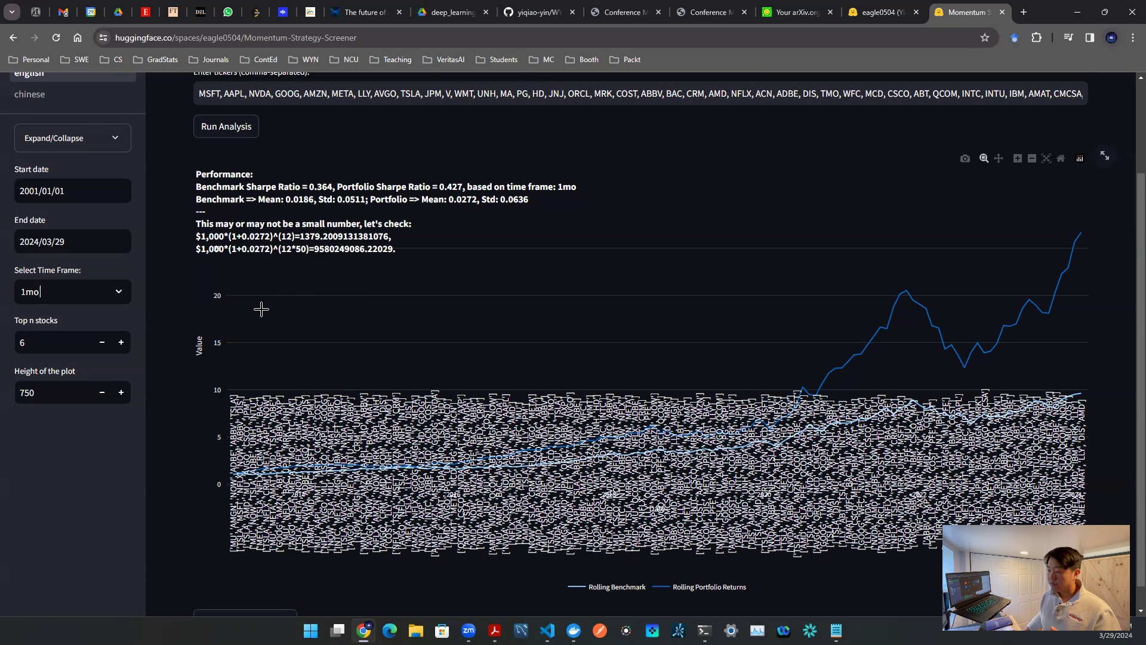
Step: Zoom into the returns plot, download the data as history_2024-03-29.csv, and open it
{"action": "scroll", "coordinate": [262, 308], "scroll_direction": "down", "scroll_amount": 1}
{"action": "left_click_drag", "start_coordinate": [652, 311], "coordinate": [806, 545]}
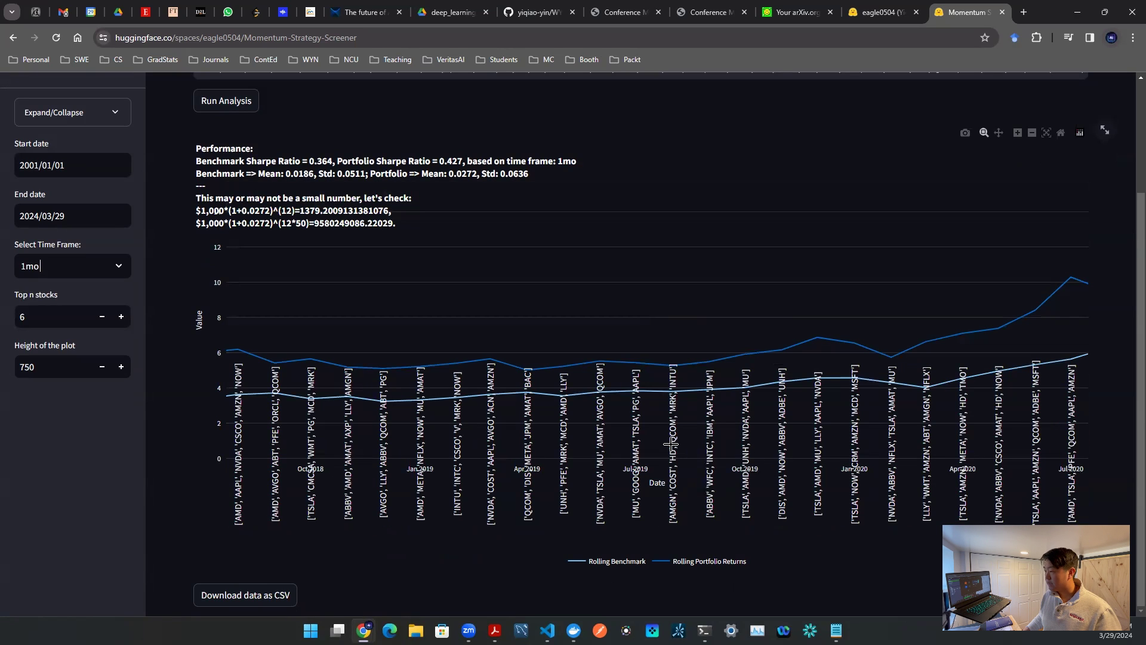
{"action": "left_click", "coordinate": [262, 606]}
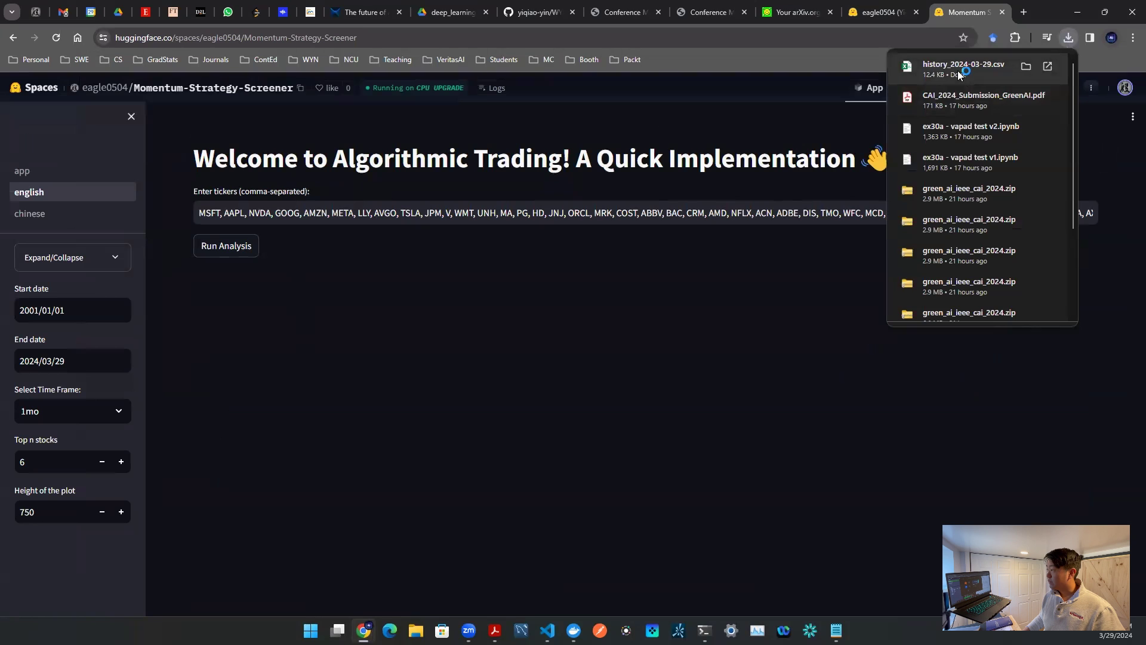
{"action": "left_click", "coordinate": [959, 74]}
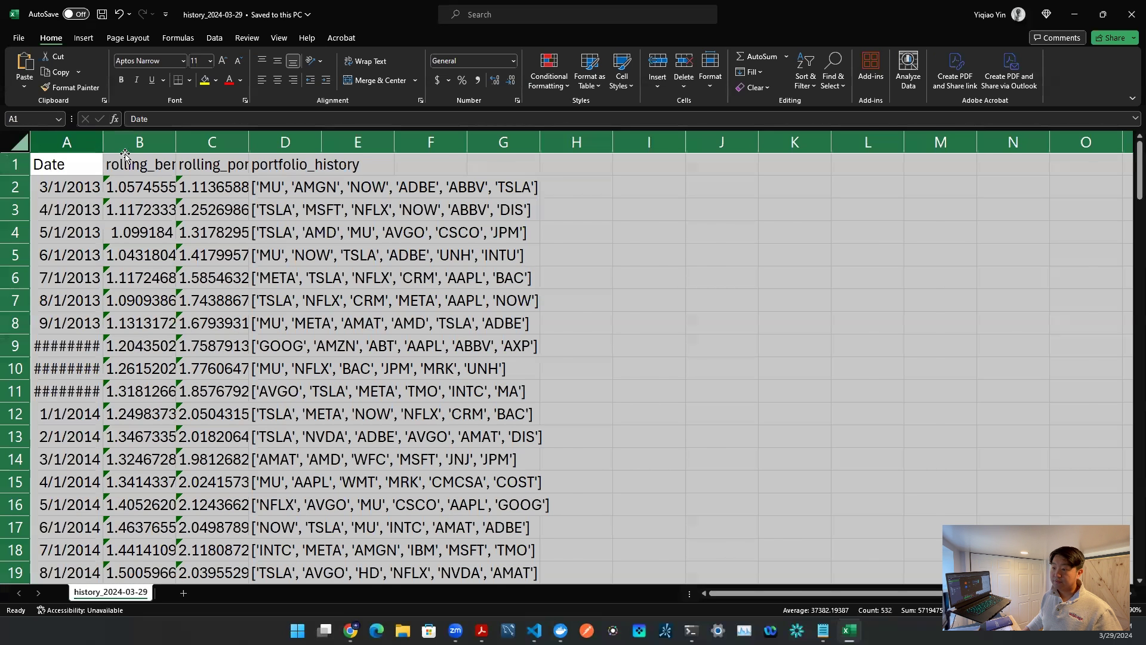
Step: AutoFit all columns and inspect the Date, rolling_benchmark and rolling_portfolio_returns headers and first-row values
{"action": "double_click", "coordinate": [108, 147]}
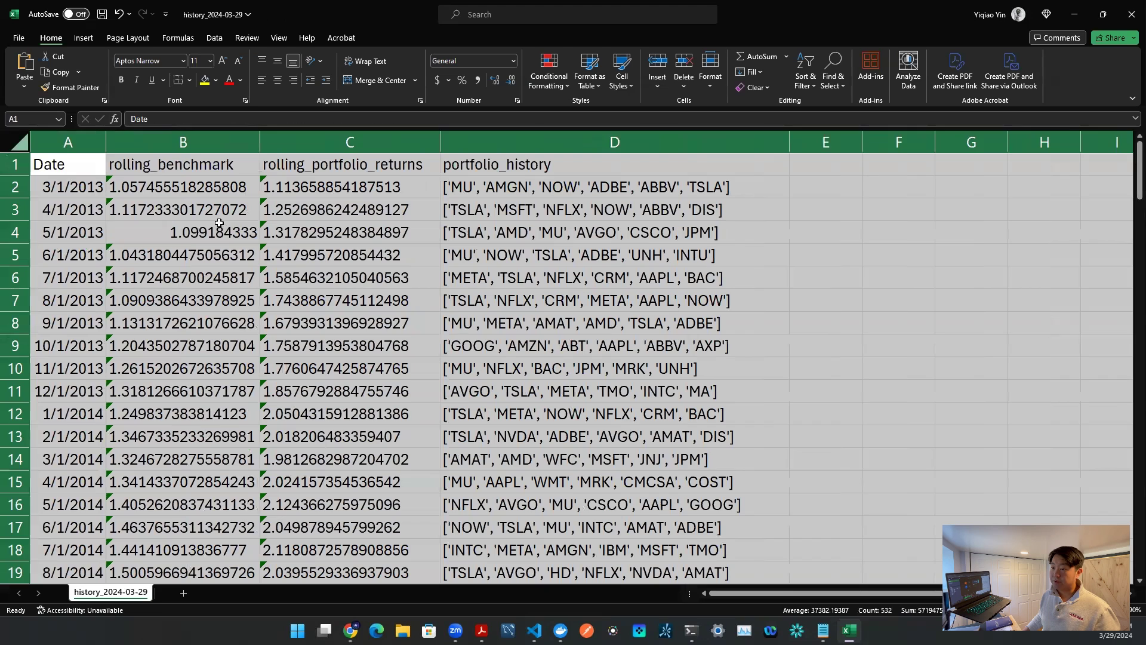
{"action": "left_click", "coordinate": [236, 220]}
{"action": "left_click", "coordinate": [79, 168]}
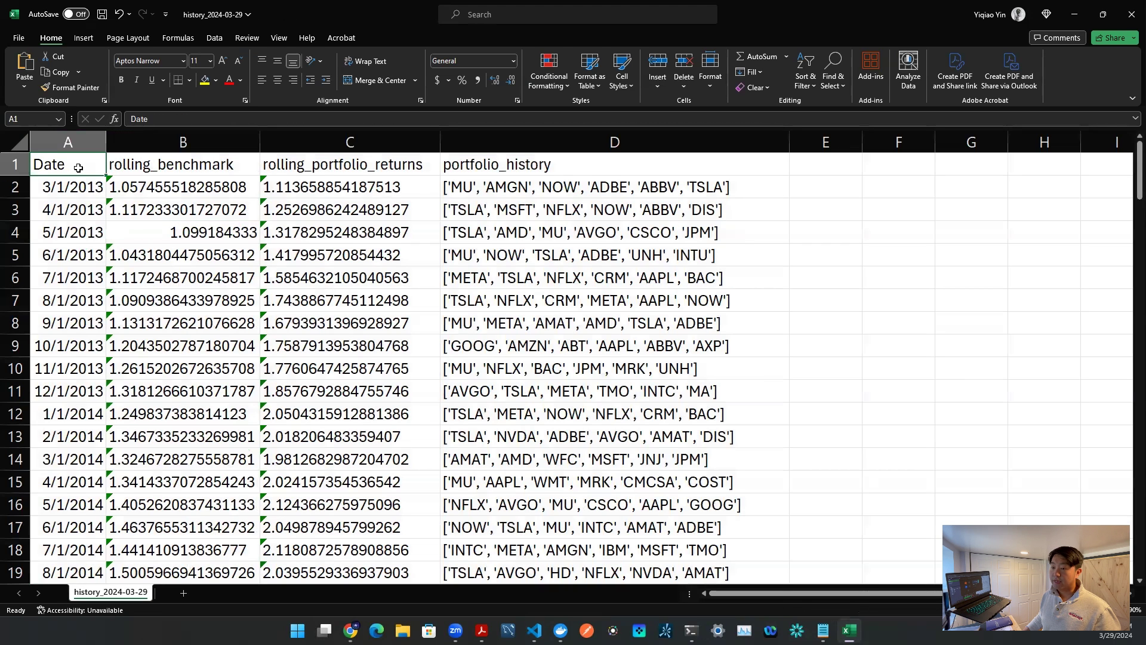
{"action": "left_click", "coordinate": [164, 169]}
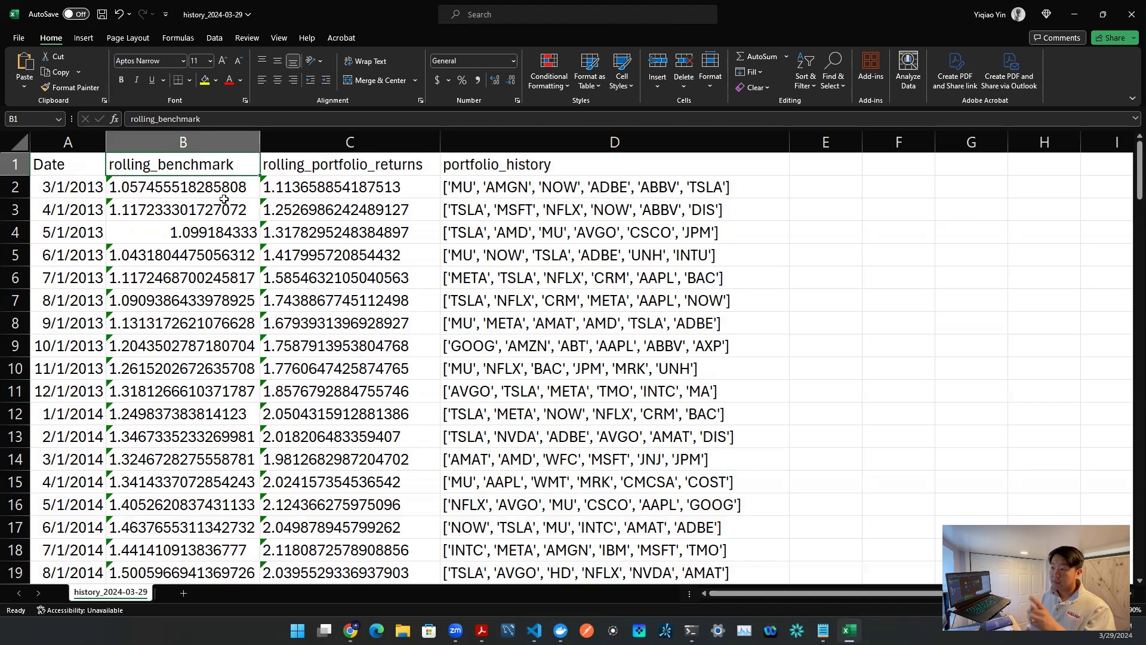
{"action": "left_click", "coordinate": [302, 168]}
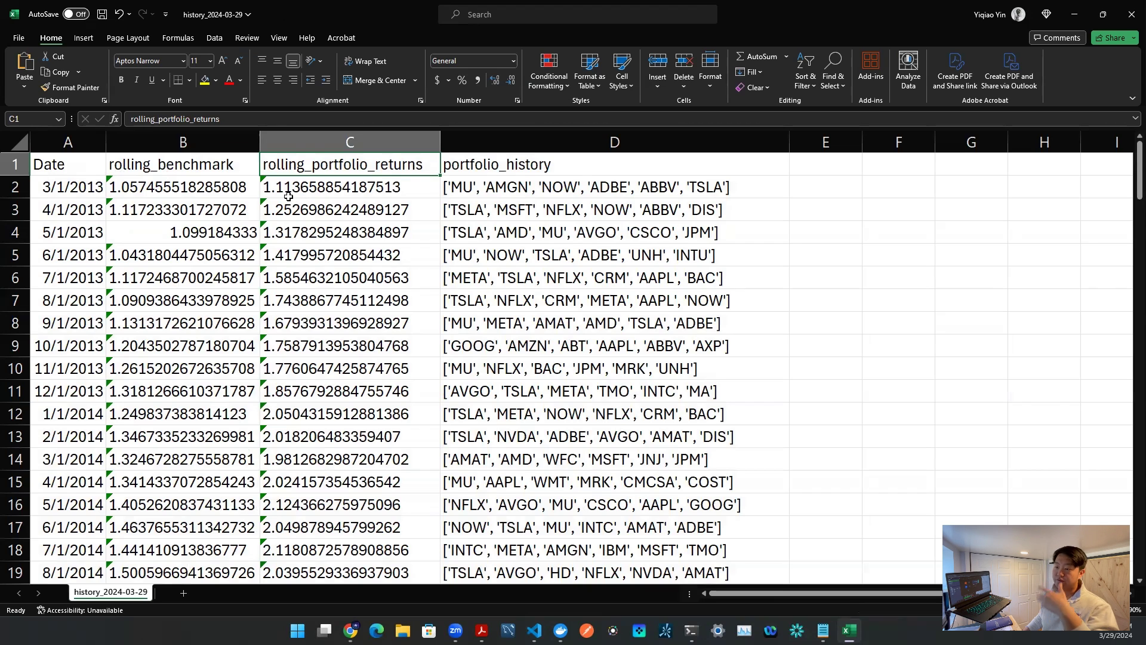
{"action": "left_click", "coordinate": [96, 191]}
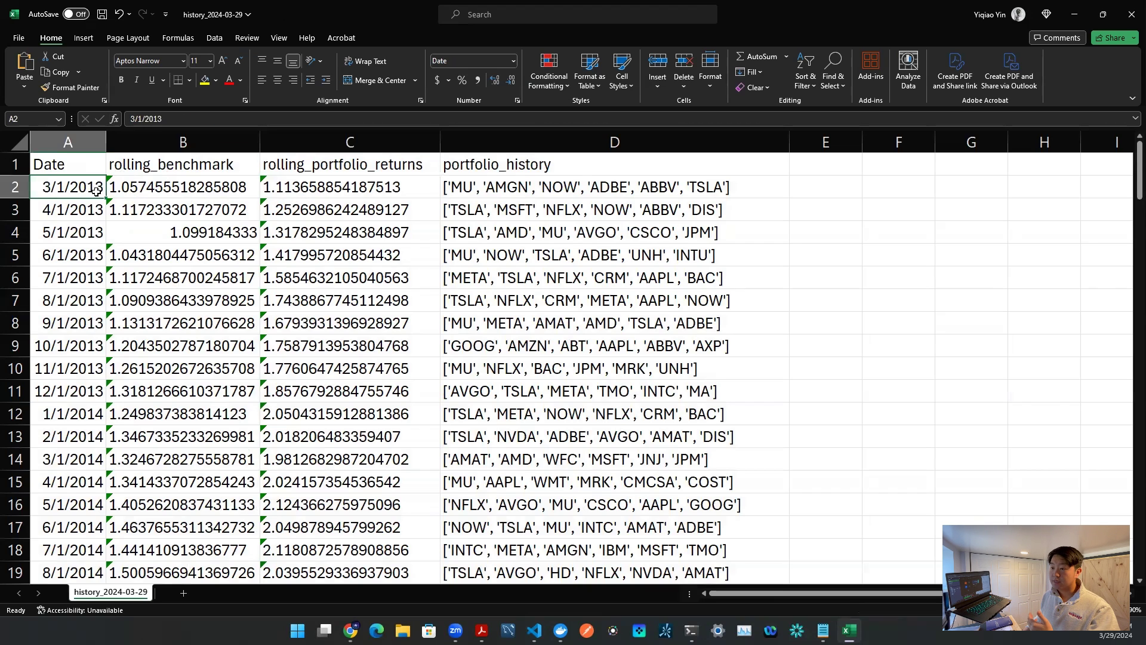
{"action": "left_click", "coordinate": [132, 190]}
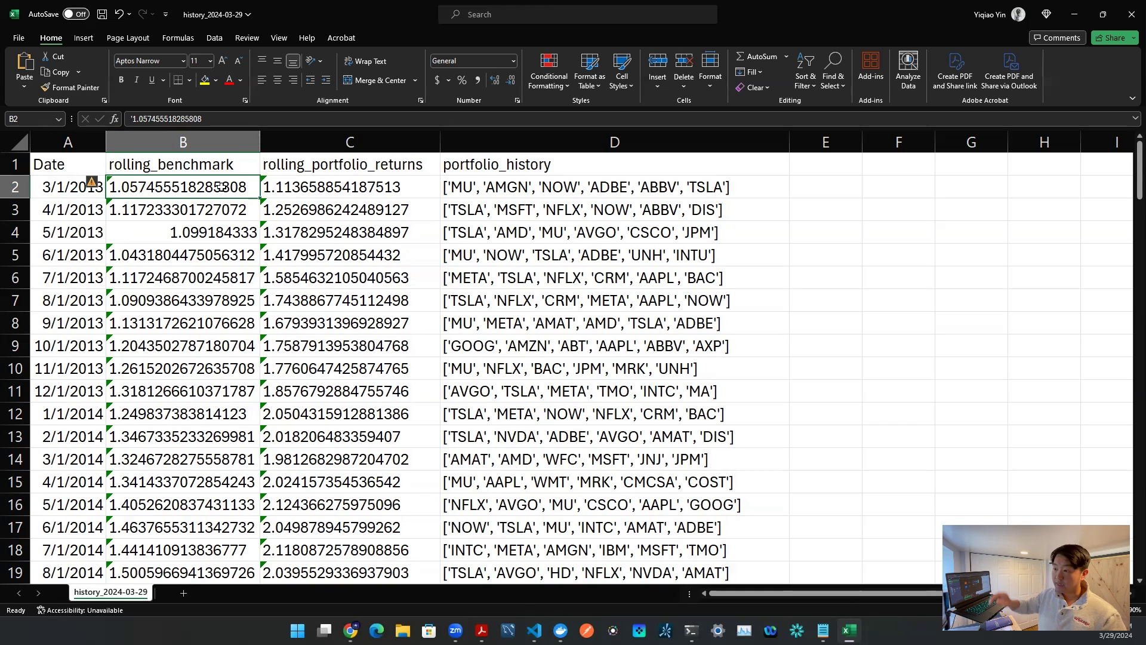
{"action": "left_click", "coordinate": [323, 186]}
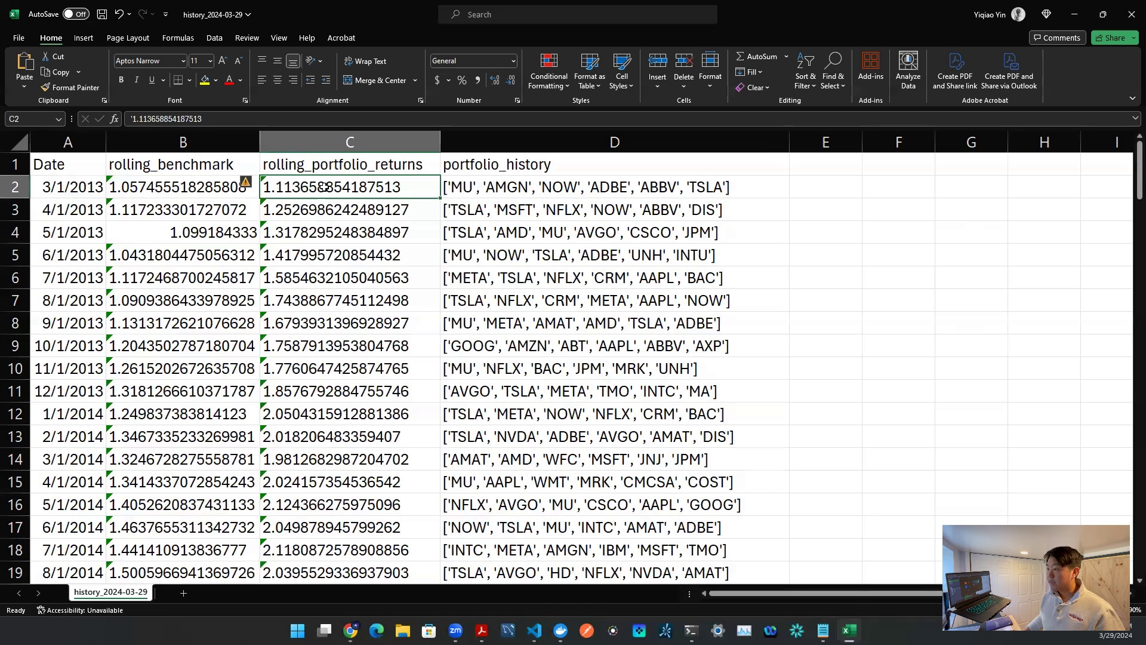
{"action": "left_click", "coordinate": [464, 191]}
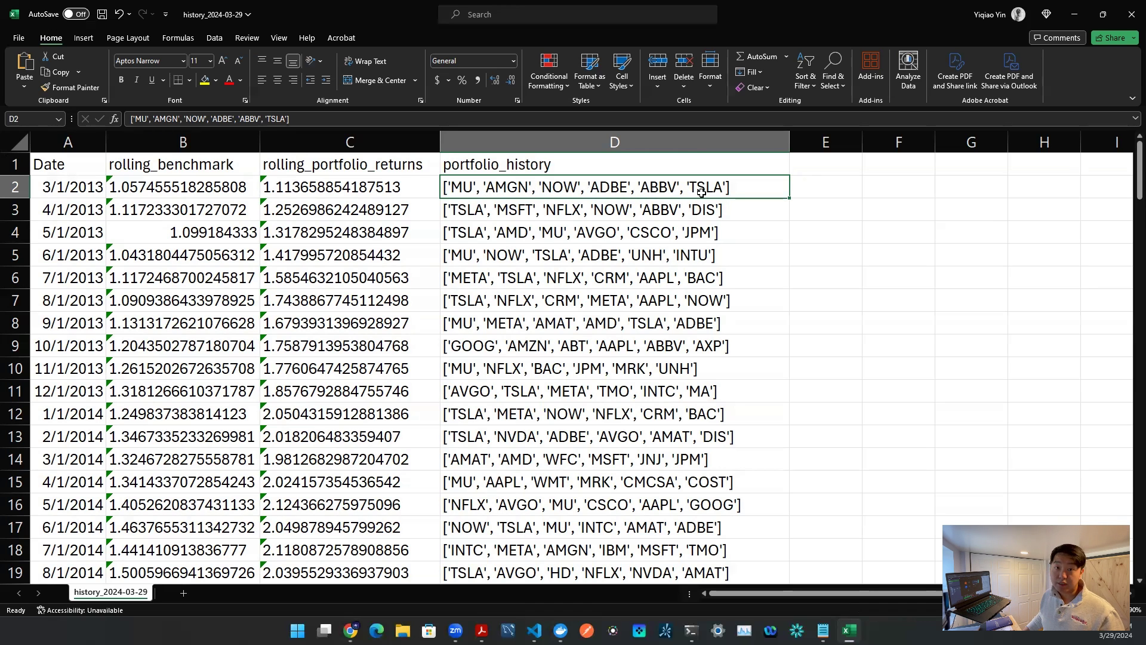
{"action": "left_click", "coordinate": [597, 142]}
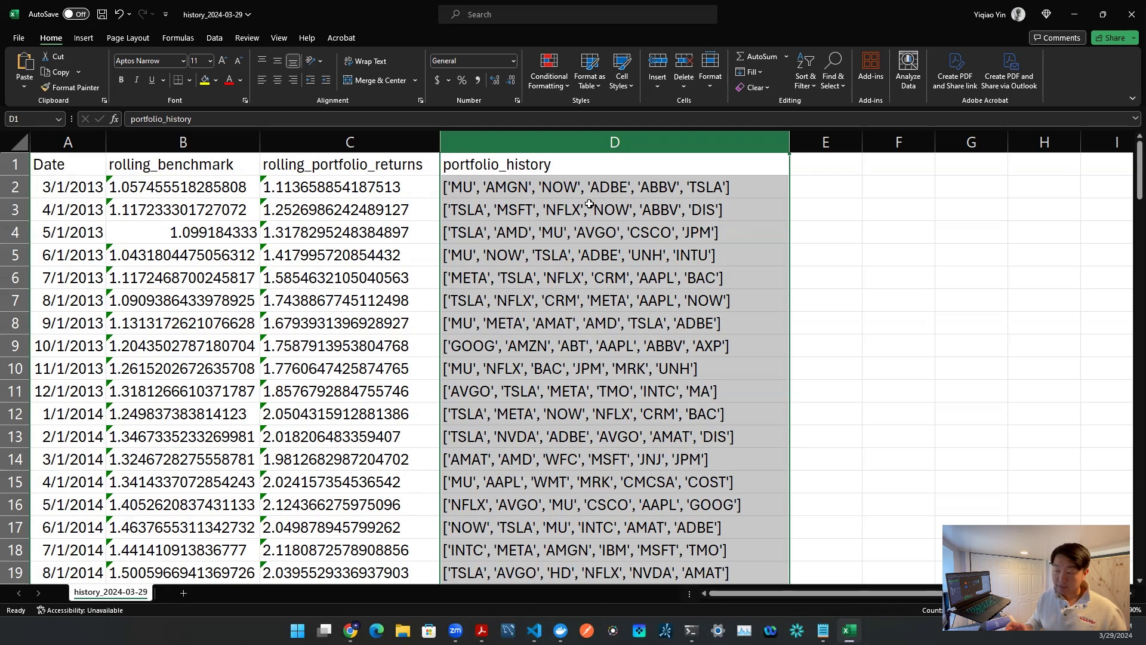
{"action": "left_click", "coordinate": [357, 275]}
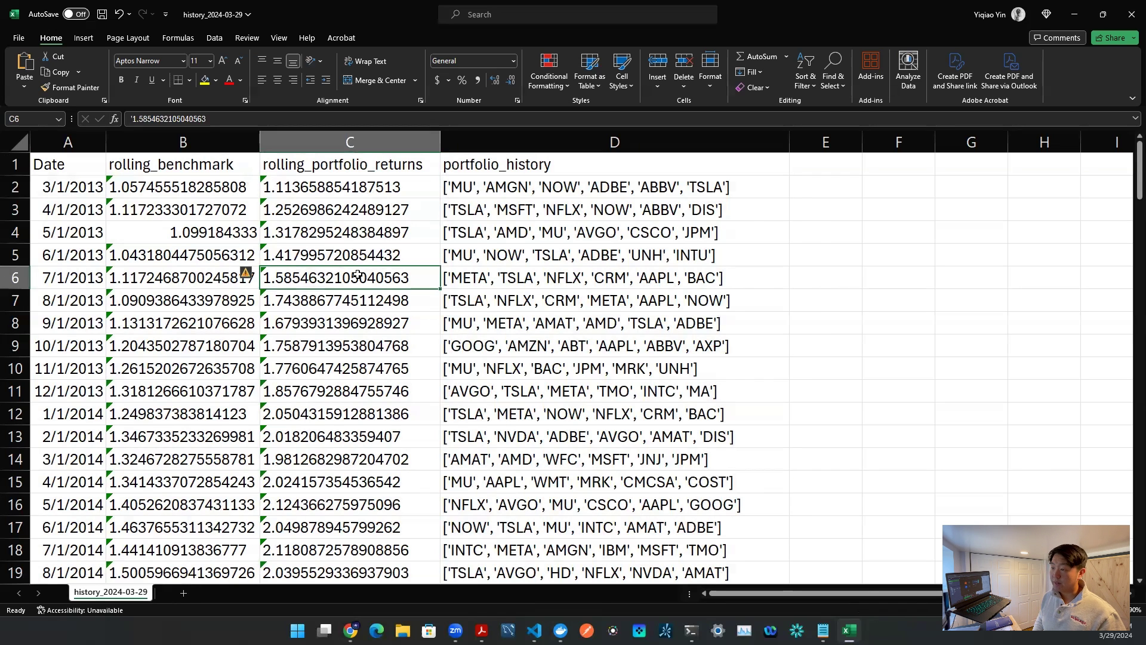
Step: Jump to row 133 and inspect February 2024's date, picks, 26.66 return, and returns since July 2023
{"action": "key", "text": "ctrl+Down"}
{"action": "scroll", "coordinate": [357, 275], "scroll_direction": "down", "scroll_amount": 3}
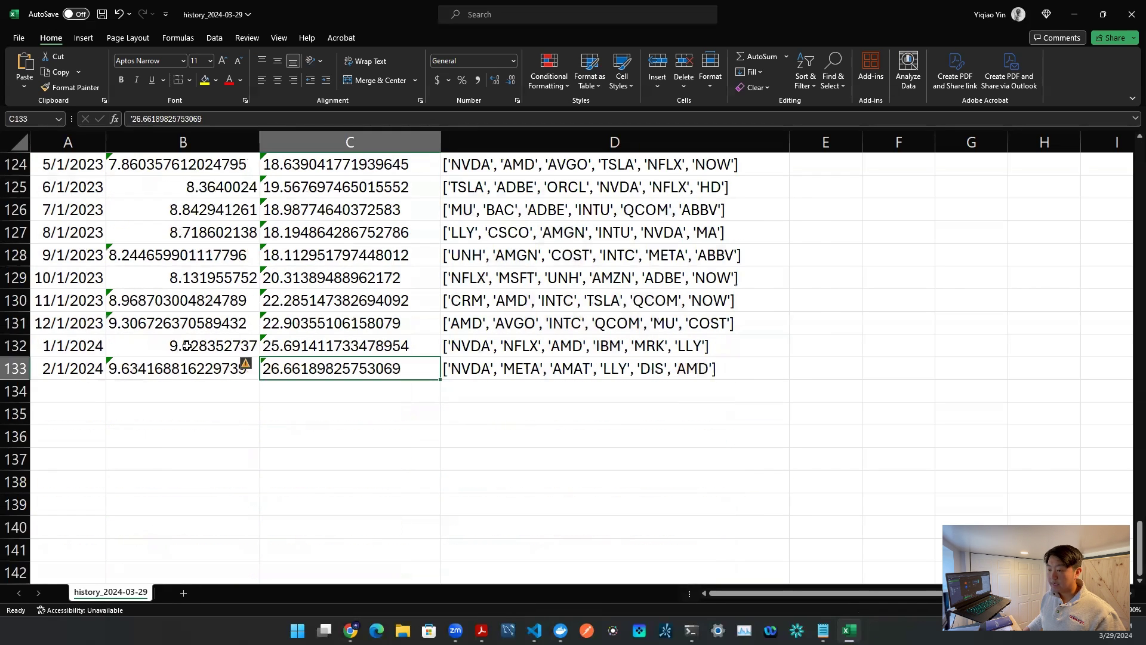
{"action": "left_click", "coordinate": [70, 372]}
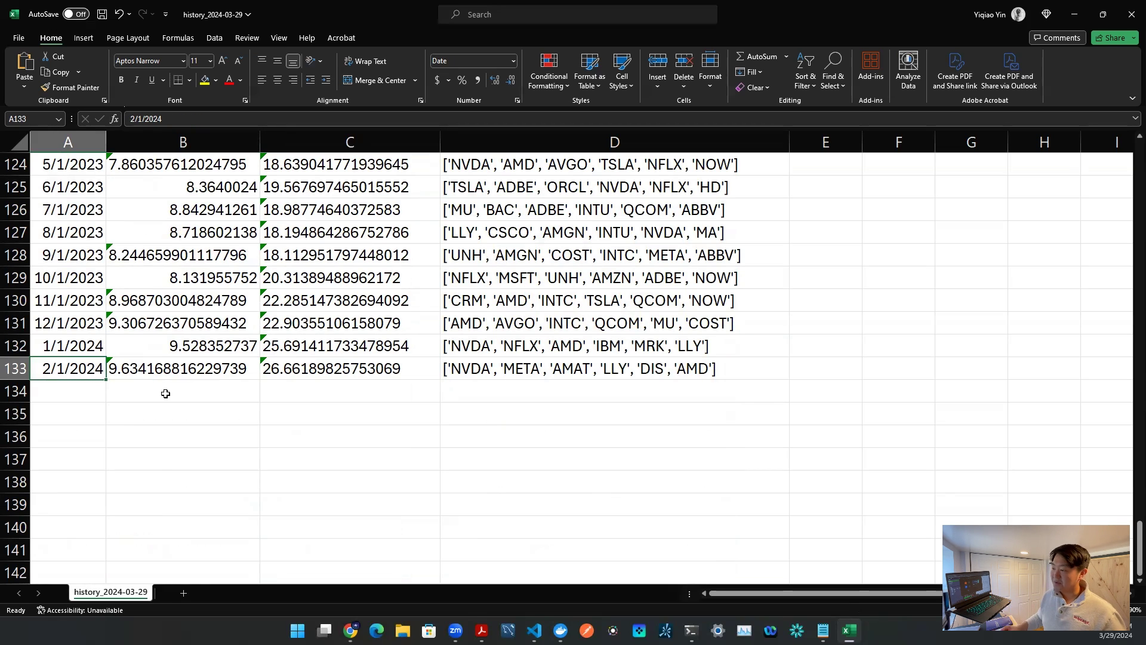
{"action": "left_click", "coordinate": [459, 373]}
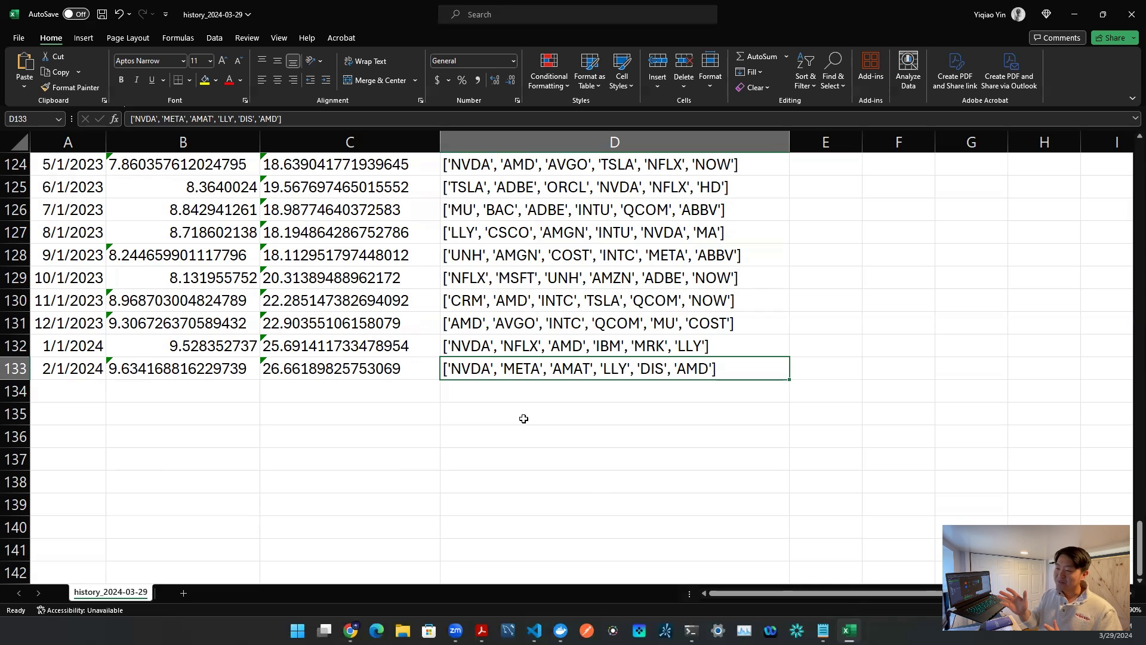
{"action": "left_click", "coordinate": [328, 374]}
{"action": "left_click_drag", "start_coordinate": [313, 209], "coordinate": [348, 433]}
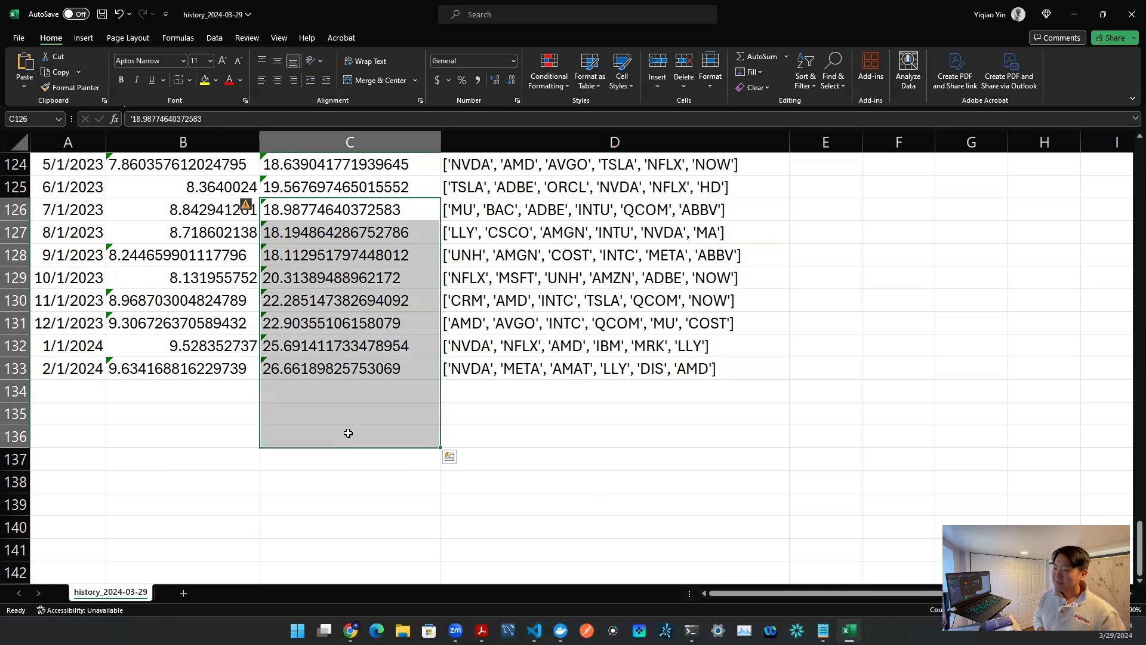